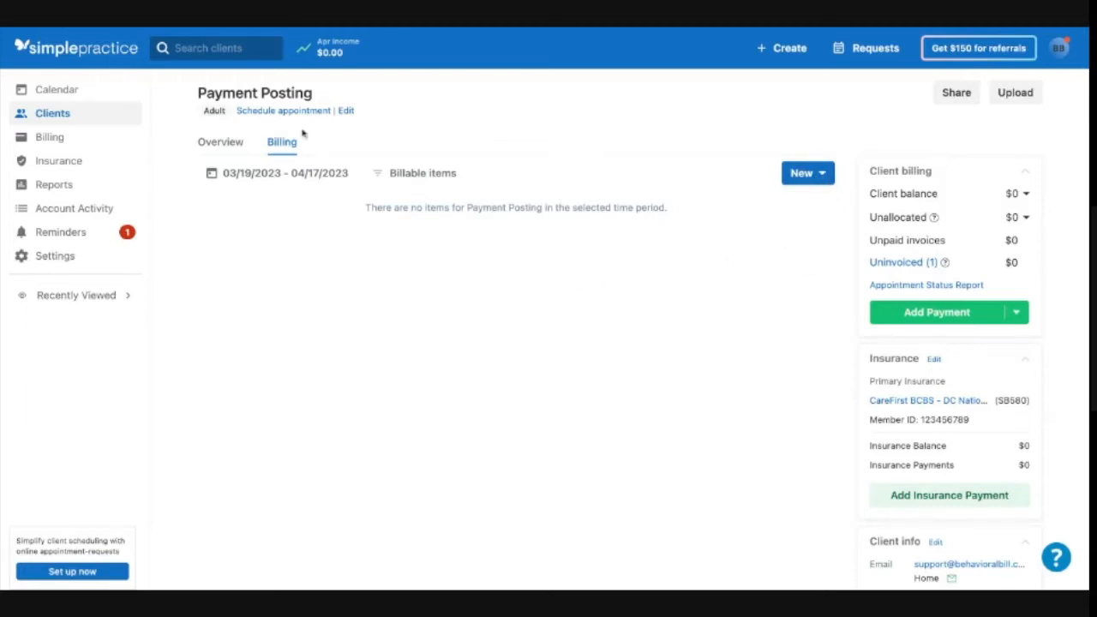
- Browse the client's Overview and Billing tabs and the options under each tab's New menu
click(212, 151)
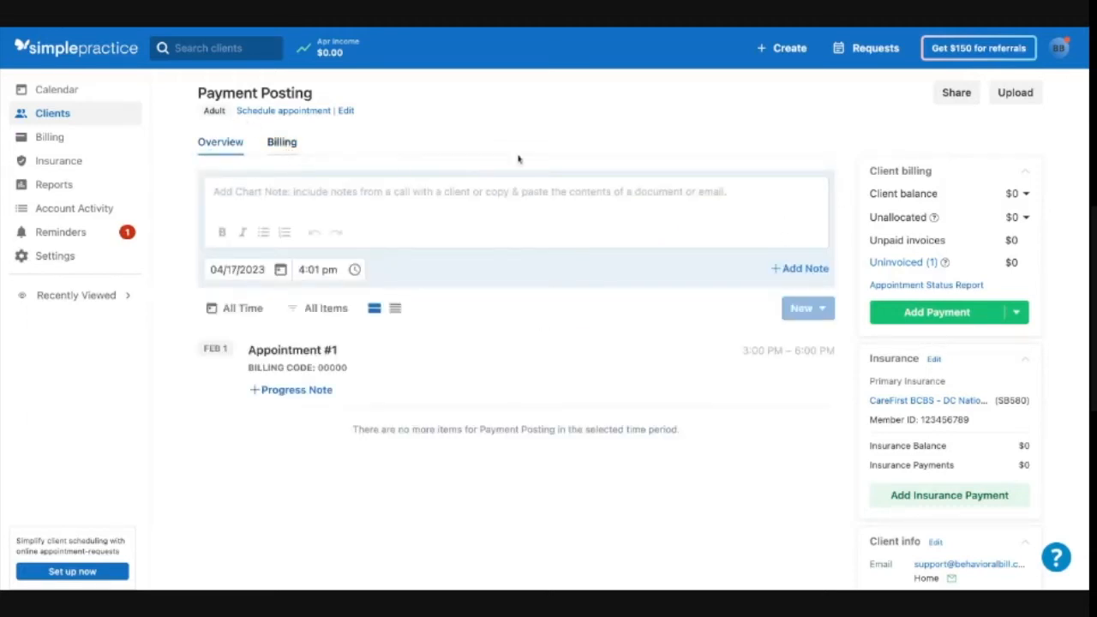
click(280, 146)
click(821, 173)
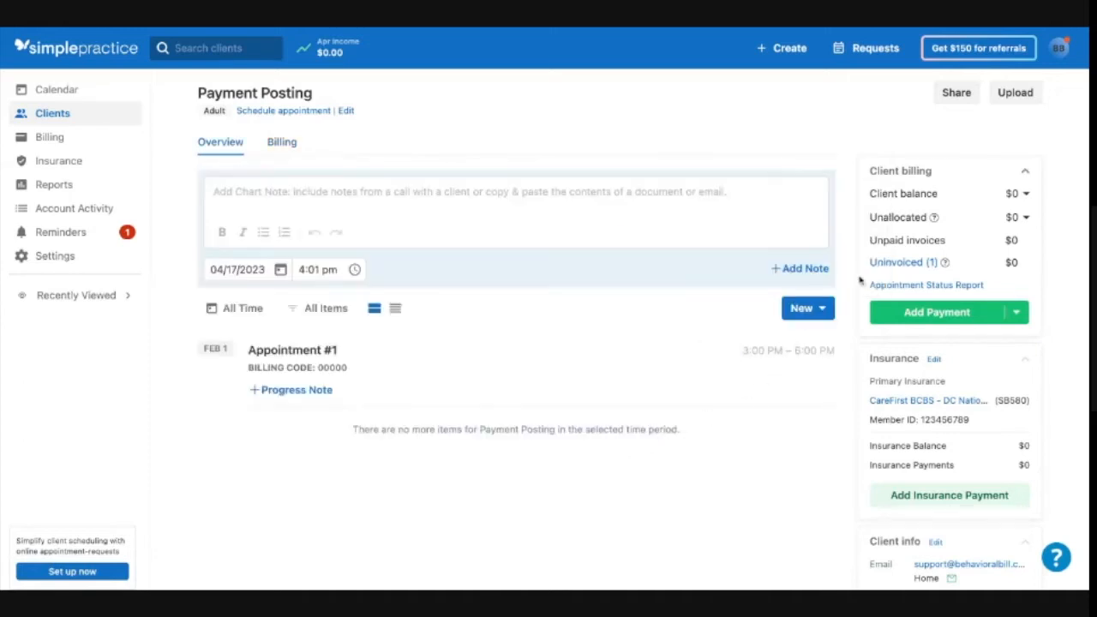
click(822, 311)
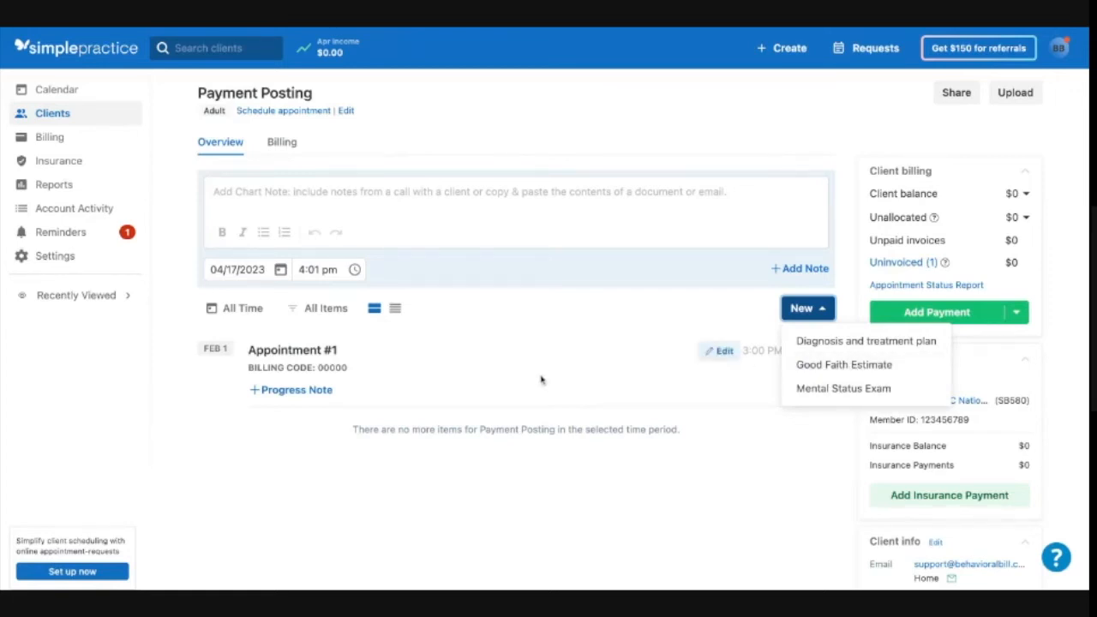
click(530, 319)
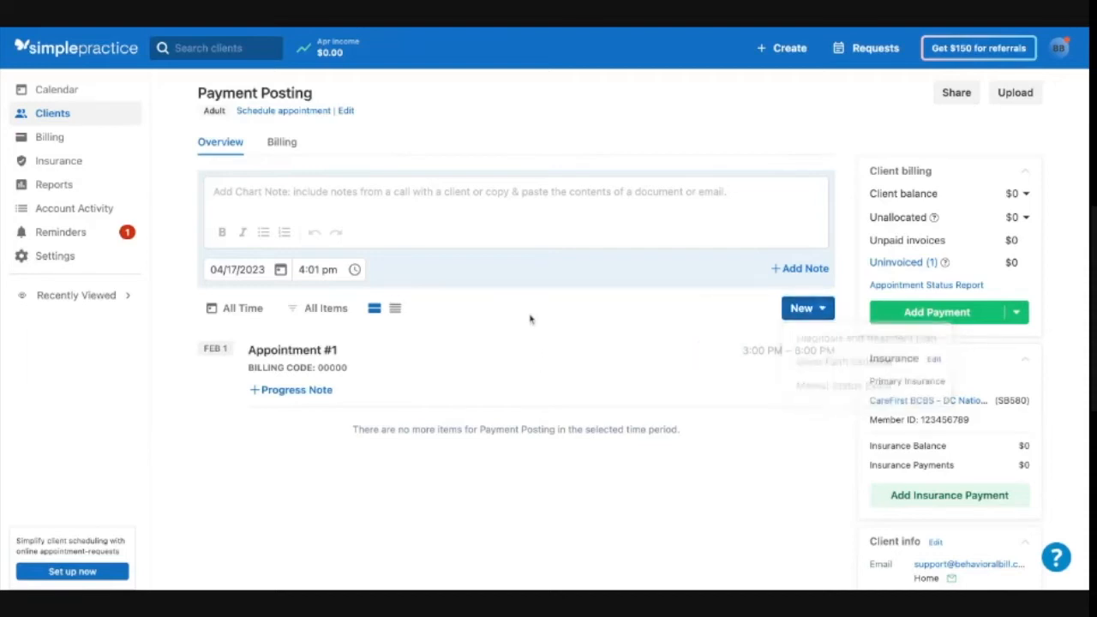
click(280, 153)
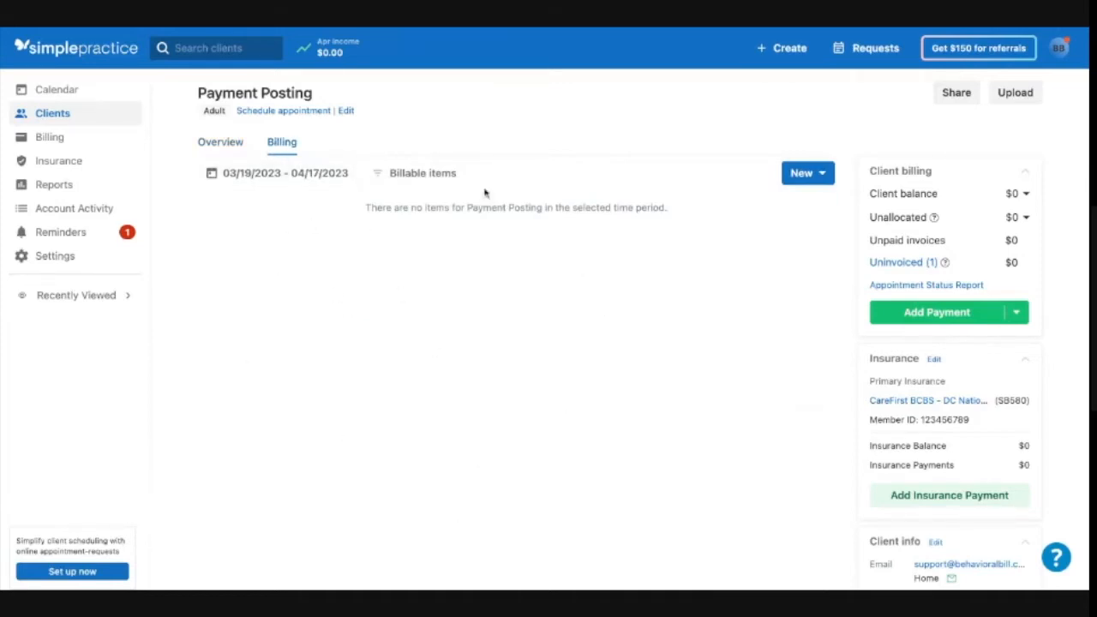
click(814, 177)
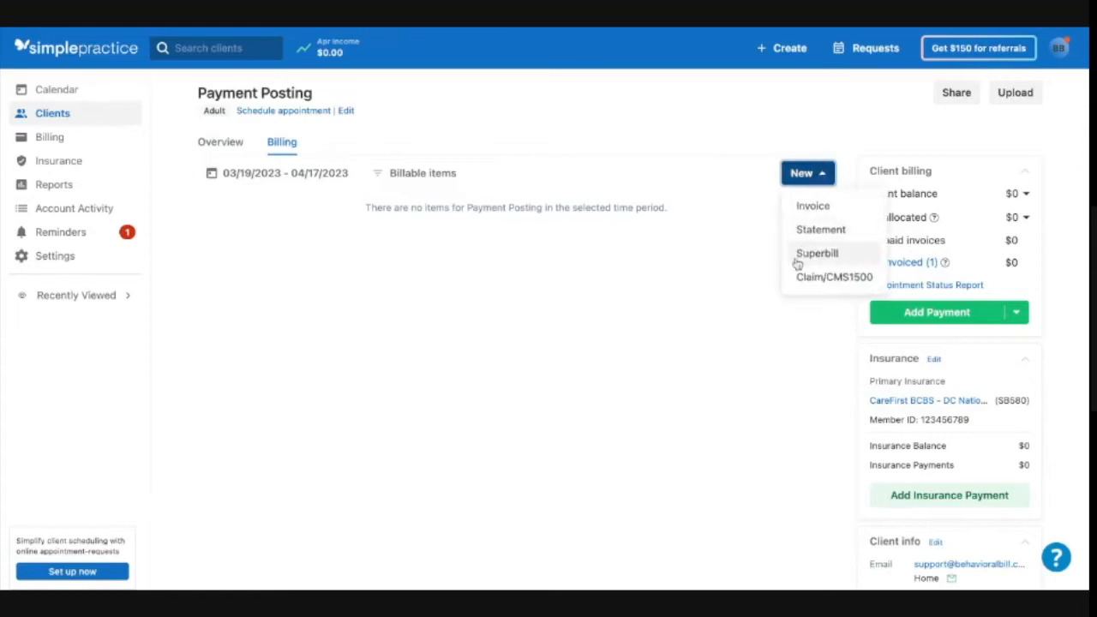
click(210, 149)
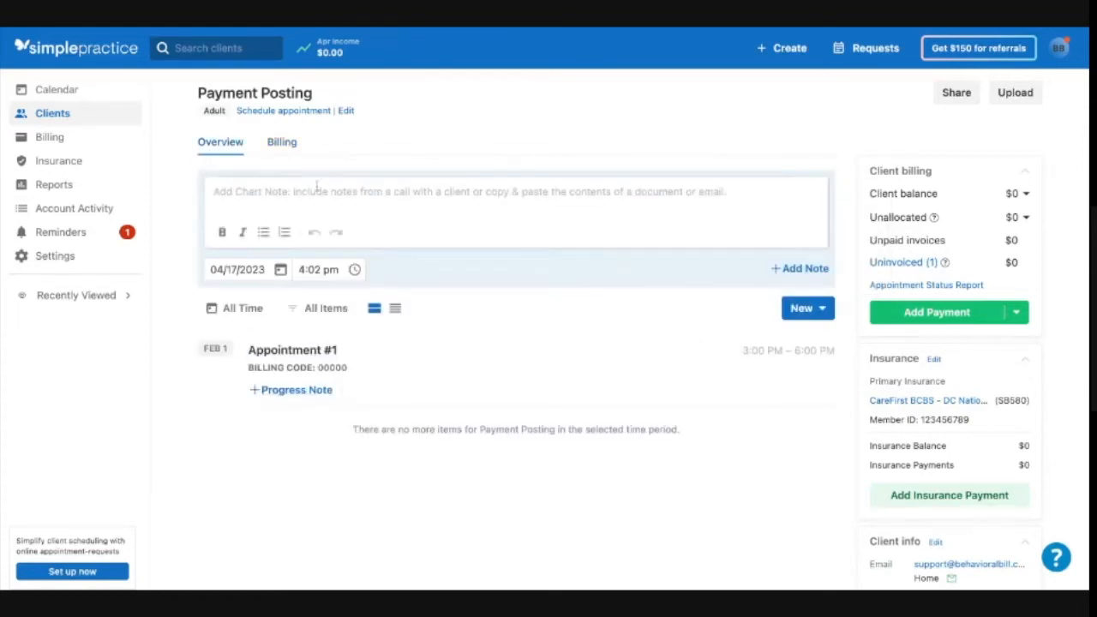
click(286, 142)
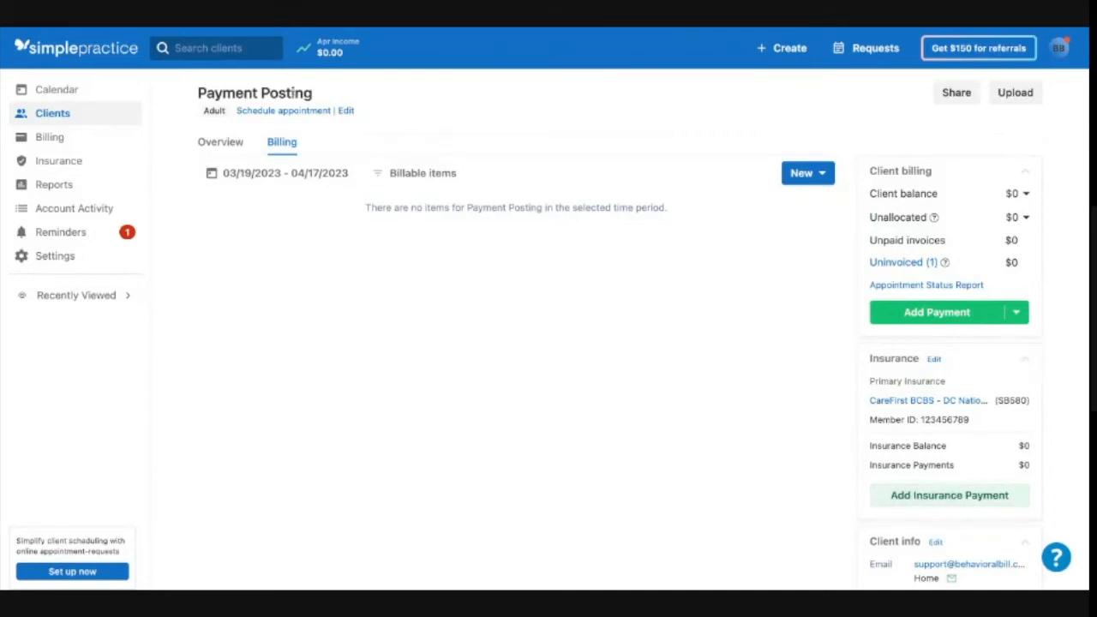
- Review the Insurance section's Unbilled appointments, Claims and Payments tabs, including the claim status filter
click(70, 166)
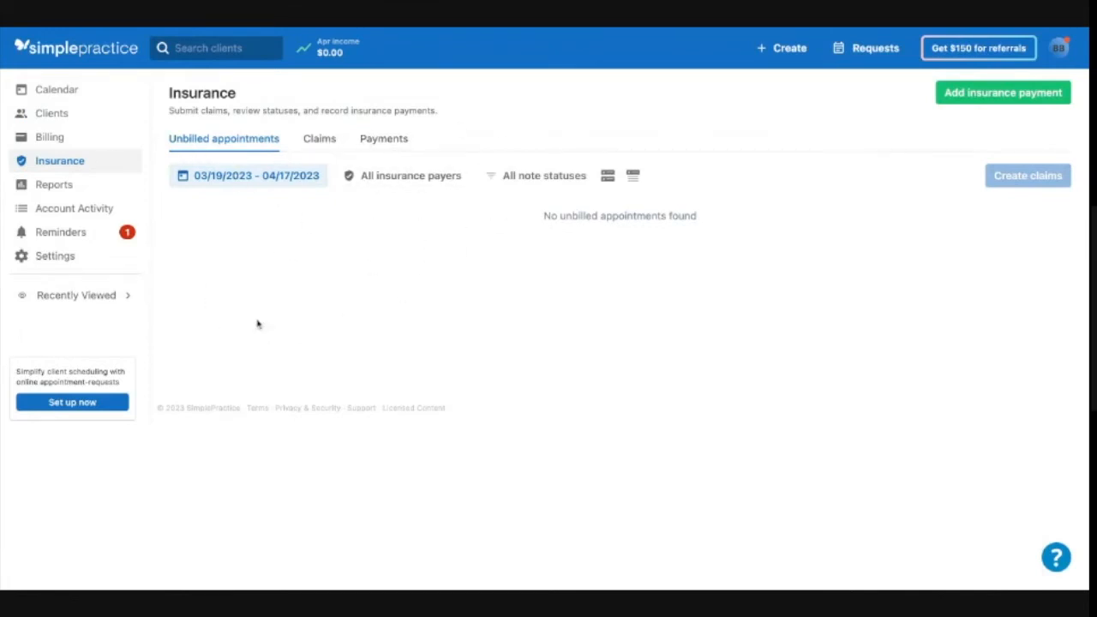
click(320, 141)
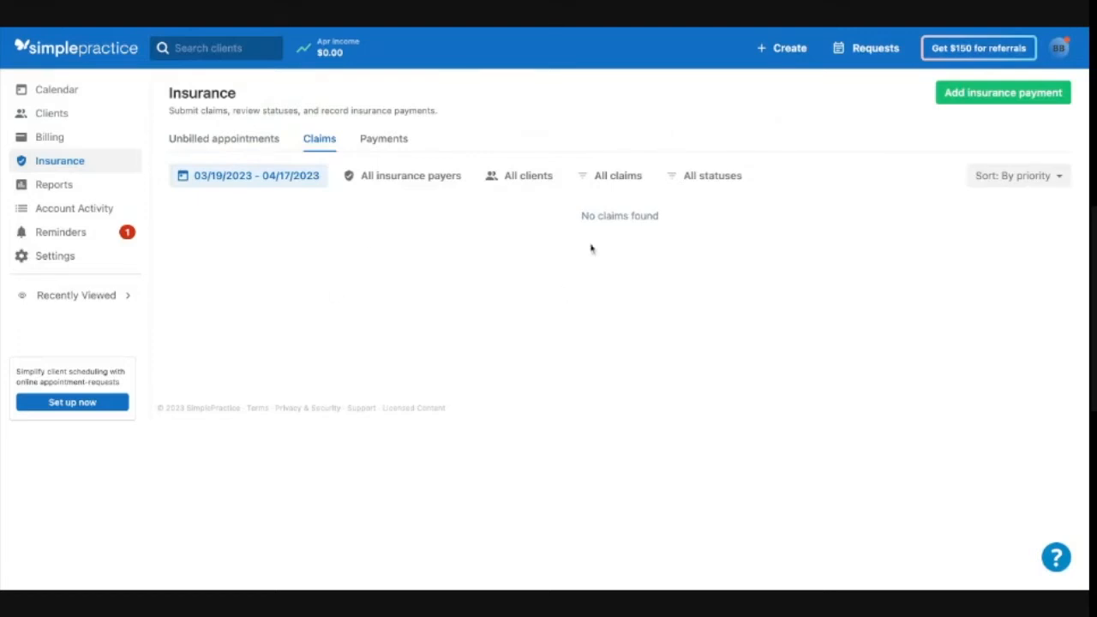
click(725, 180)
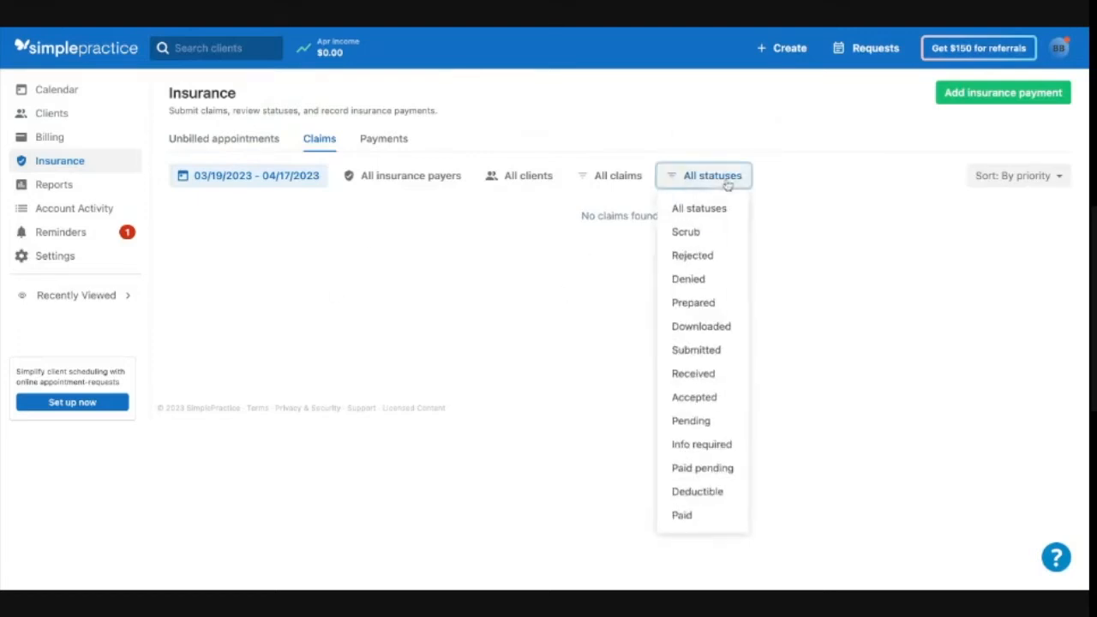
click(385, 142)
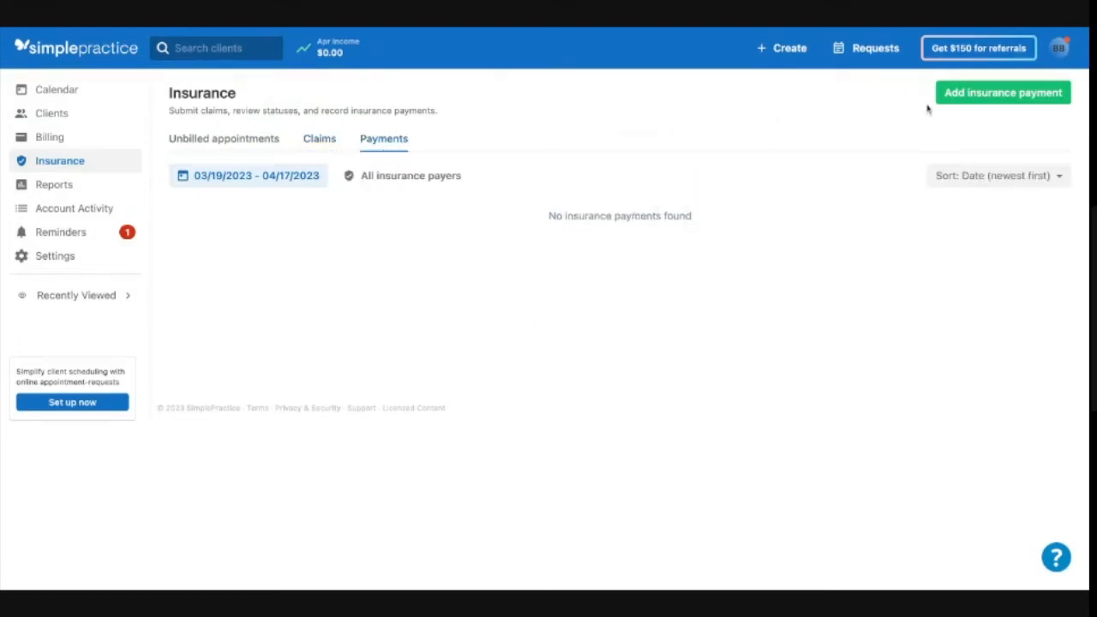
click(333, 140)
click(238, 146)
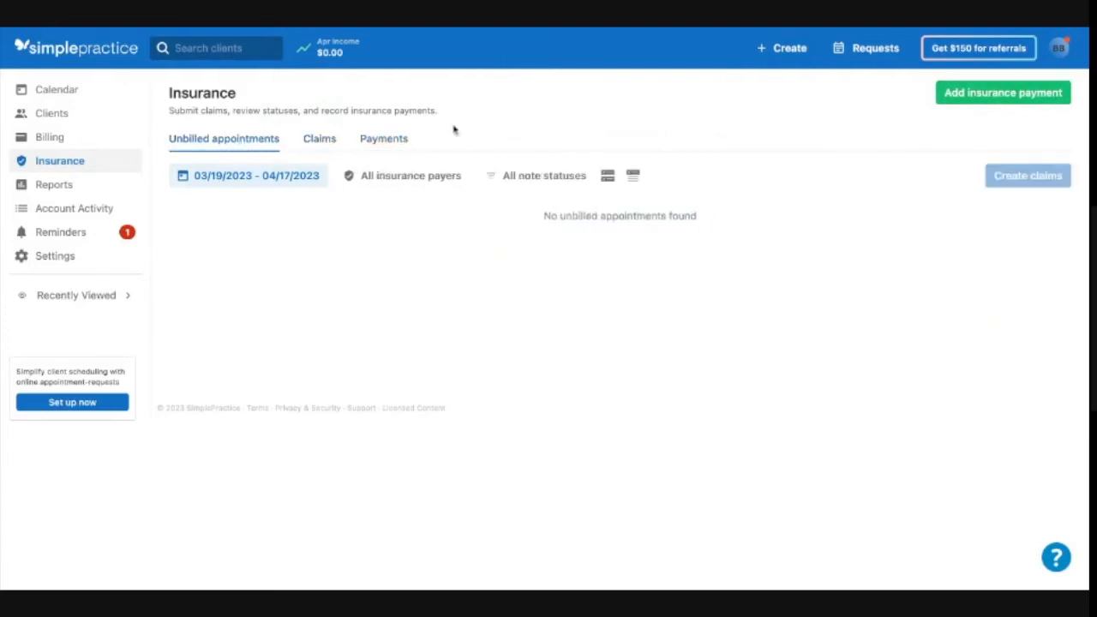
click(1020, 96)
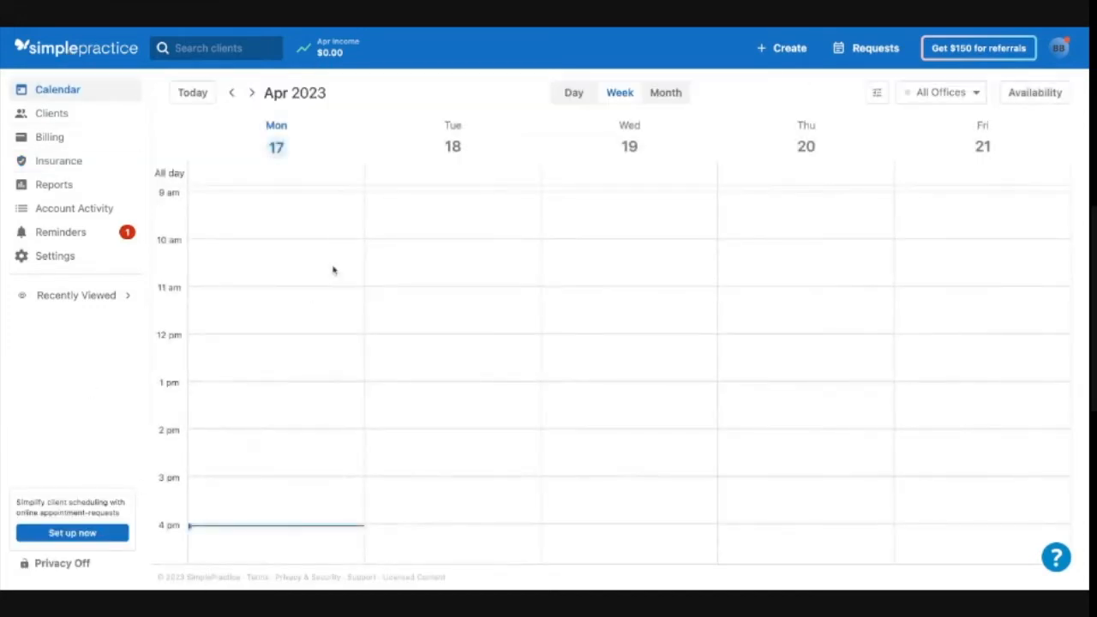
click(60, 162)
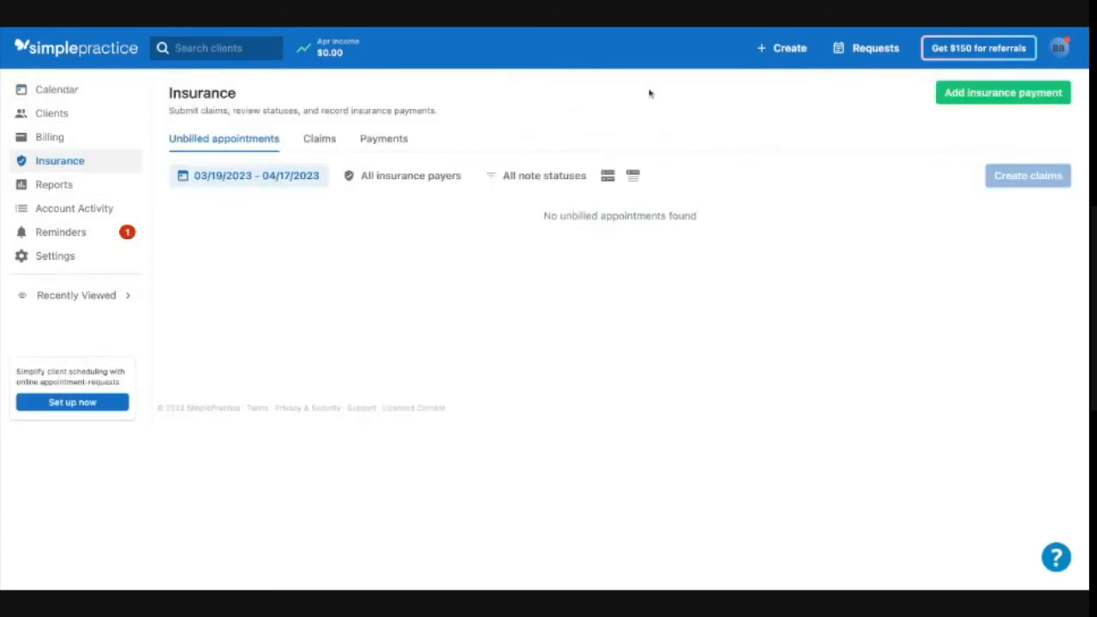
click(999, 102)
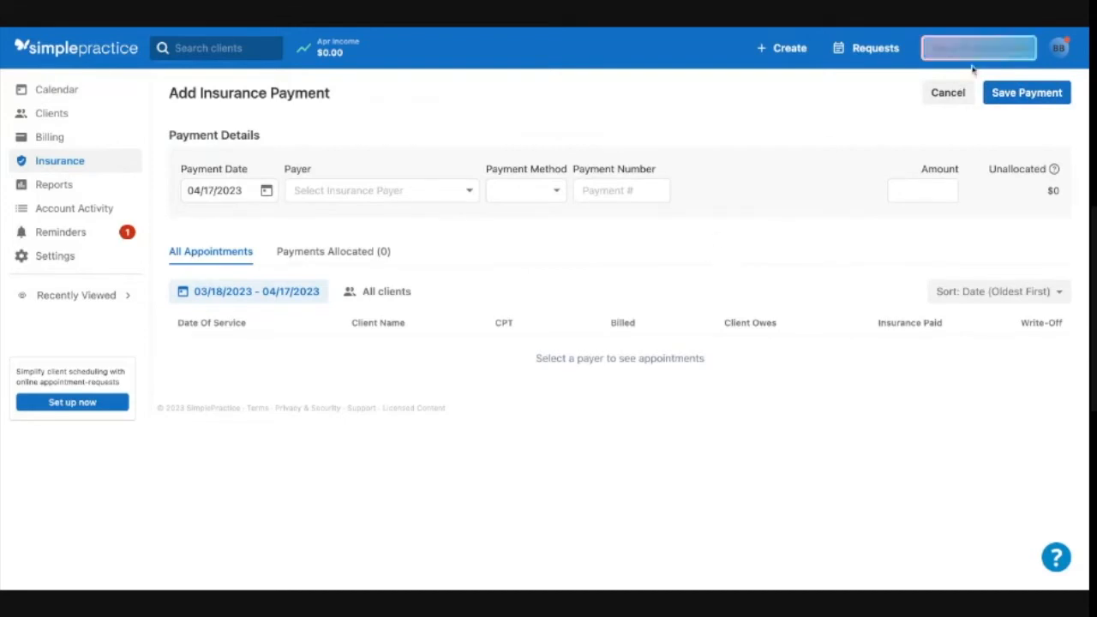
click(948, 92)
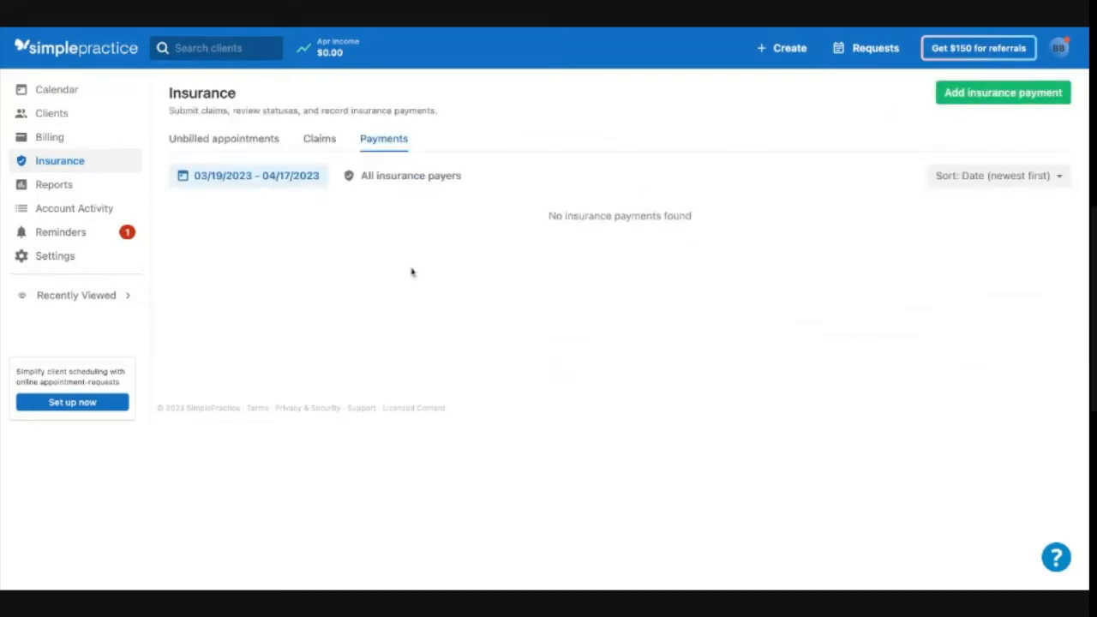
- Start an insurance payment from the Payment Posting client's insurance panel and check the client filter
click(121, 296)
click(211, 294)
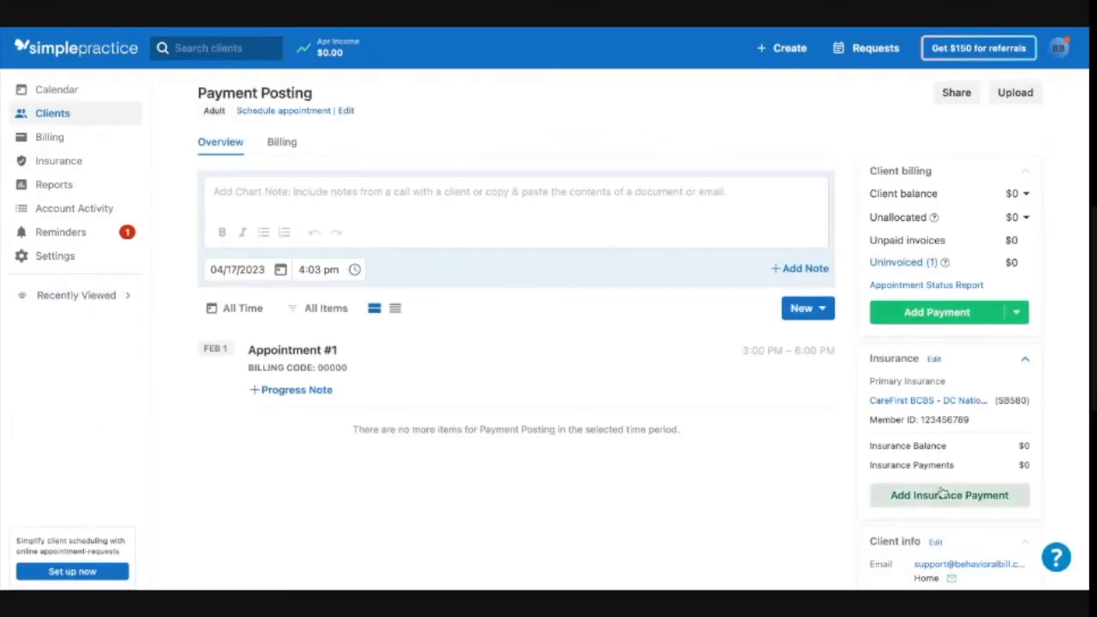
click(941, 493)
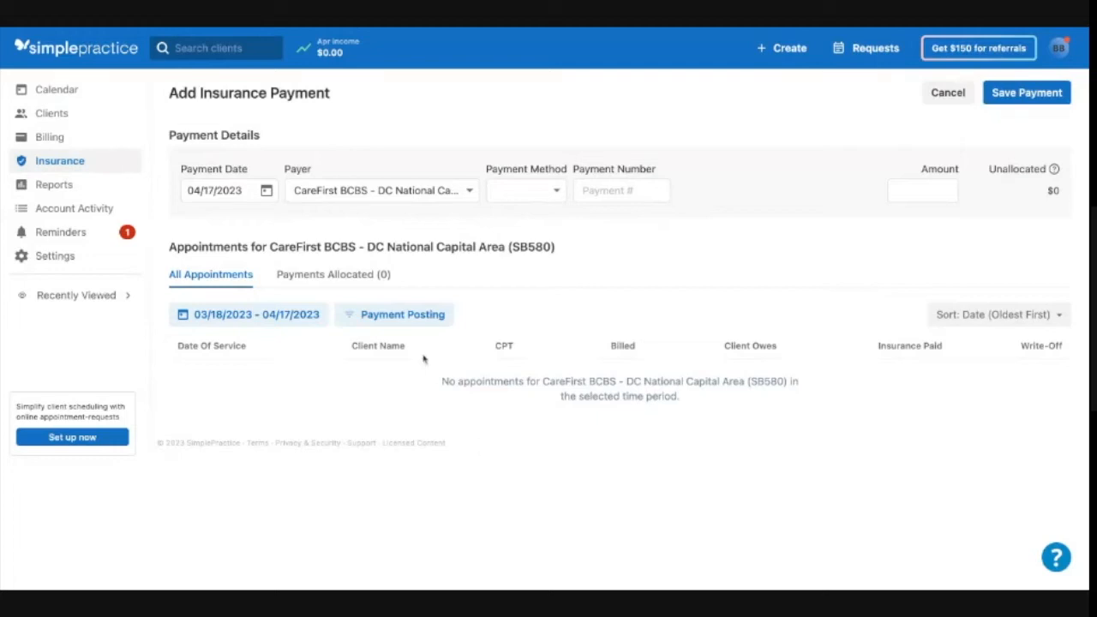
click(404, 323)
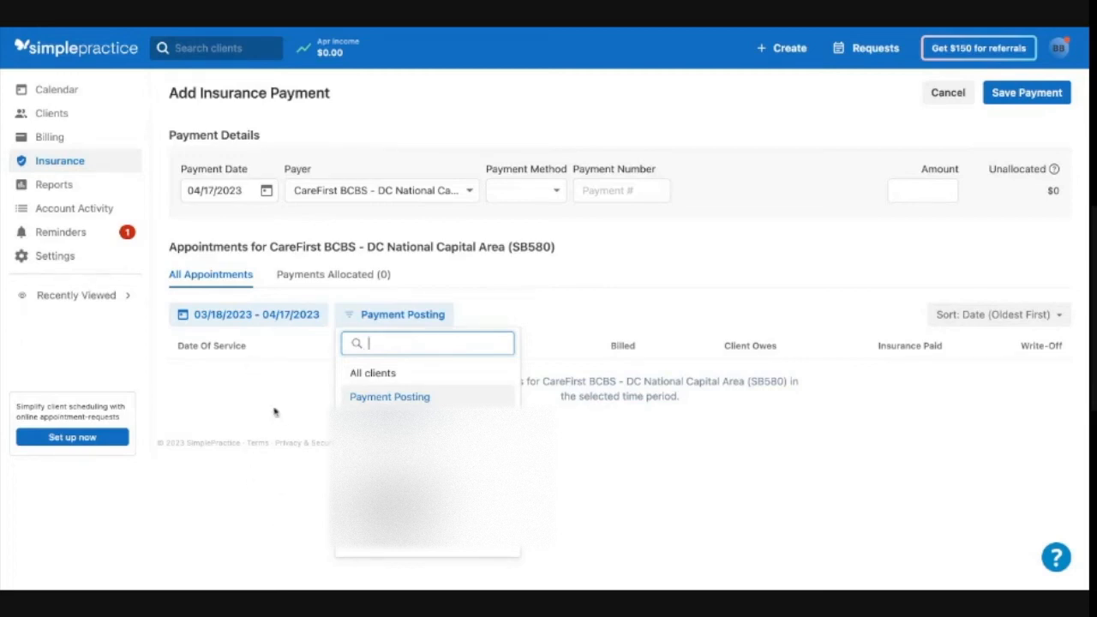
click(392, 316)
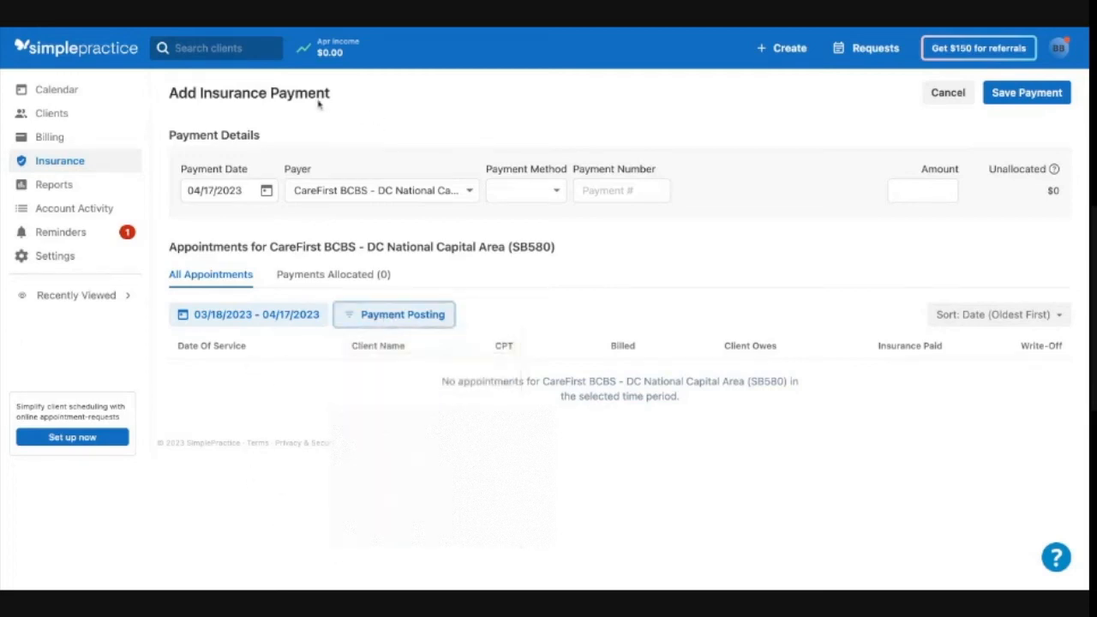
- Open a new insurance payment from the Insurance page with CareFirst BCBS - DC National Capital Area (SB580) as payer
click(123, 170)
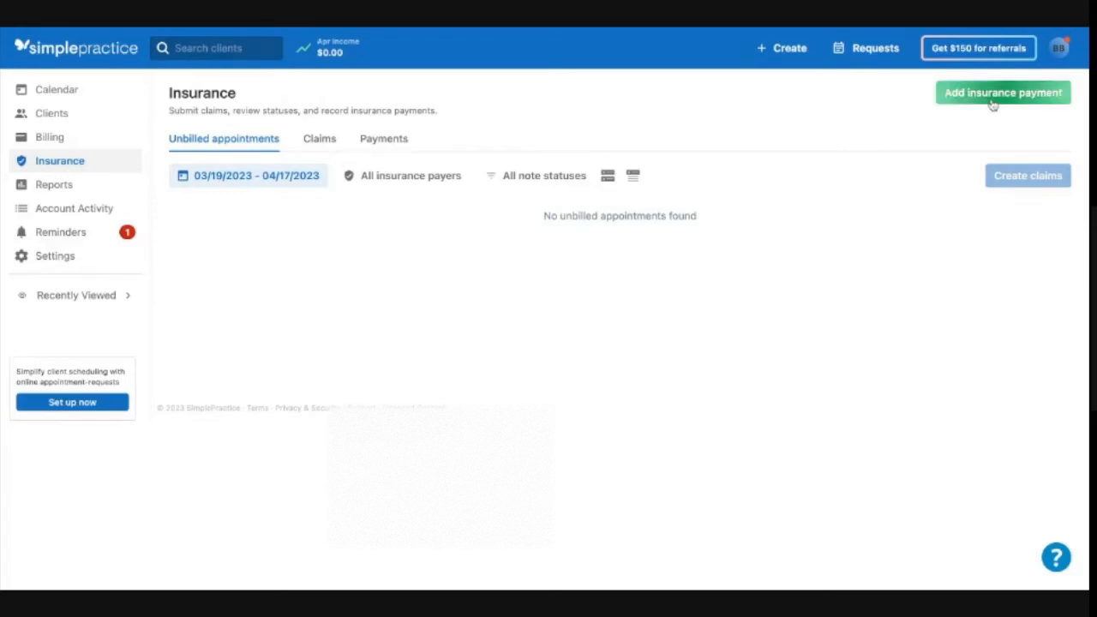
click(992, 101)
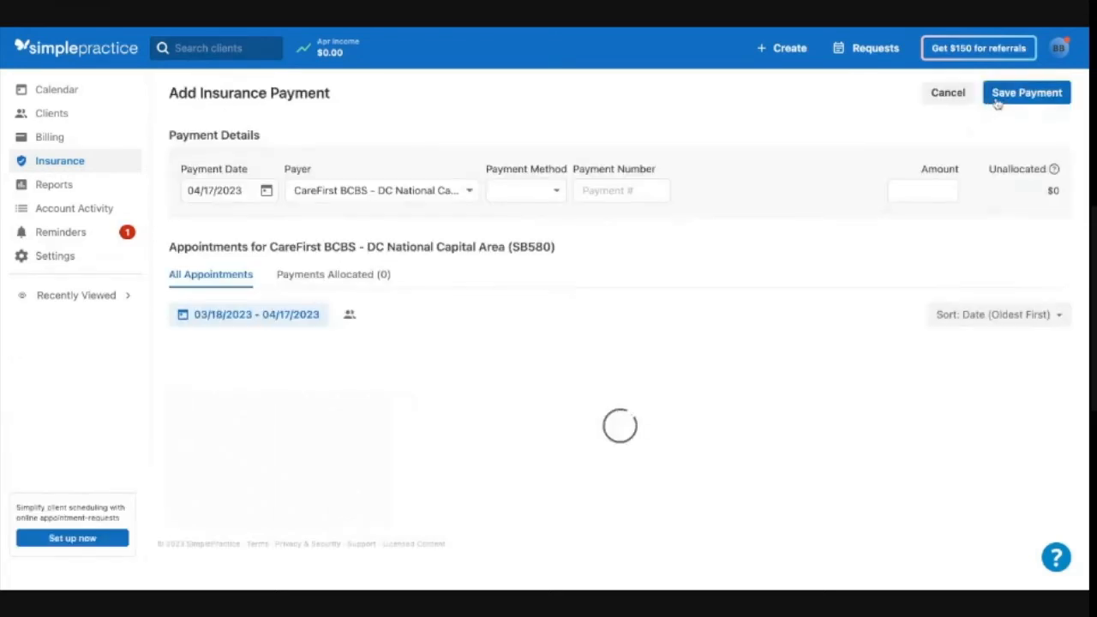
click(327, 192)
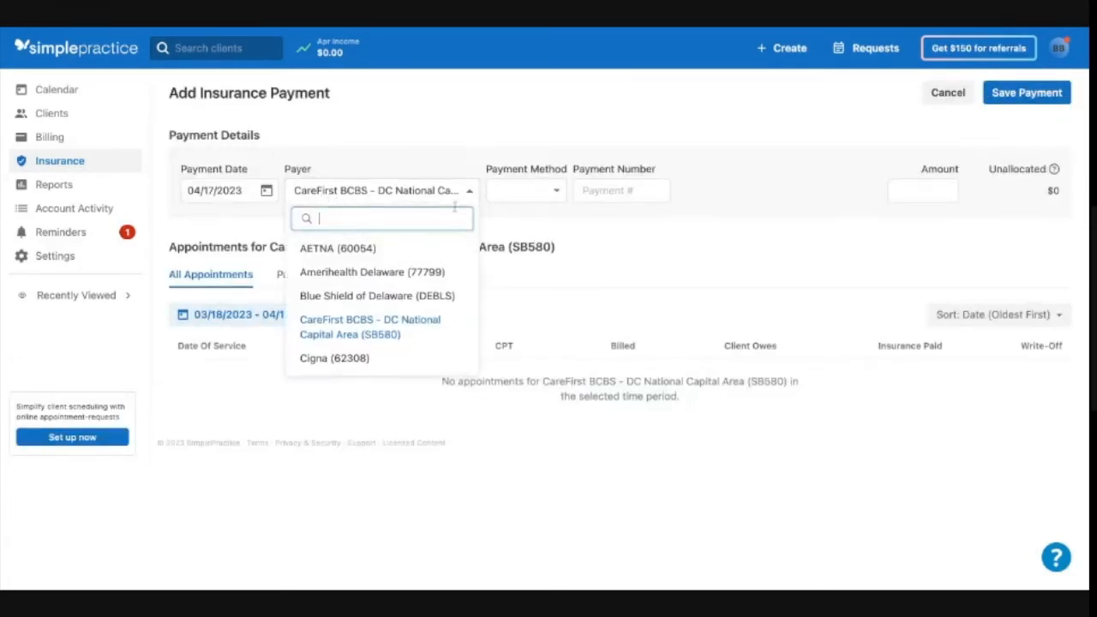
click(637, 234)
- Filter the payment's appointments to the Payment Posting client and set the date range to This Year
click(407, 325)
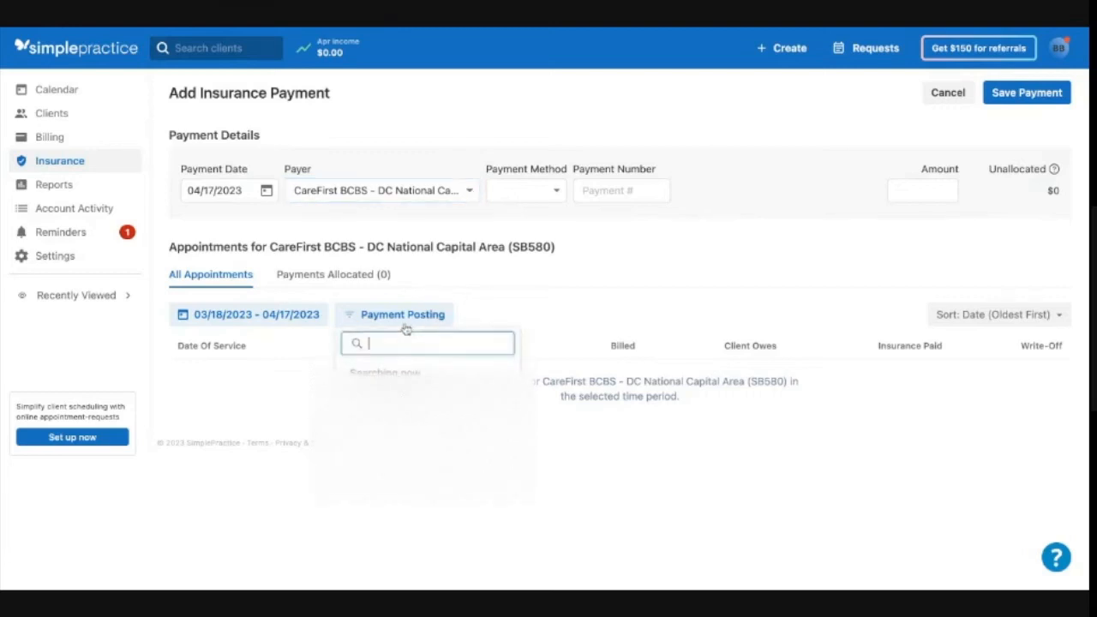
click(399, 395)
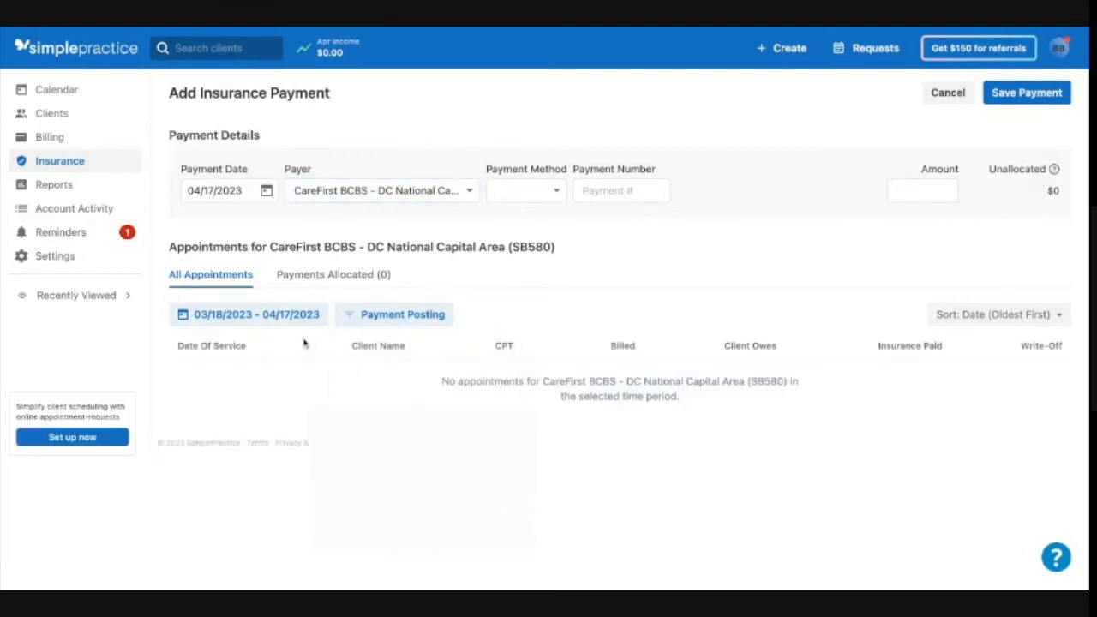
click(265, 319)
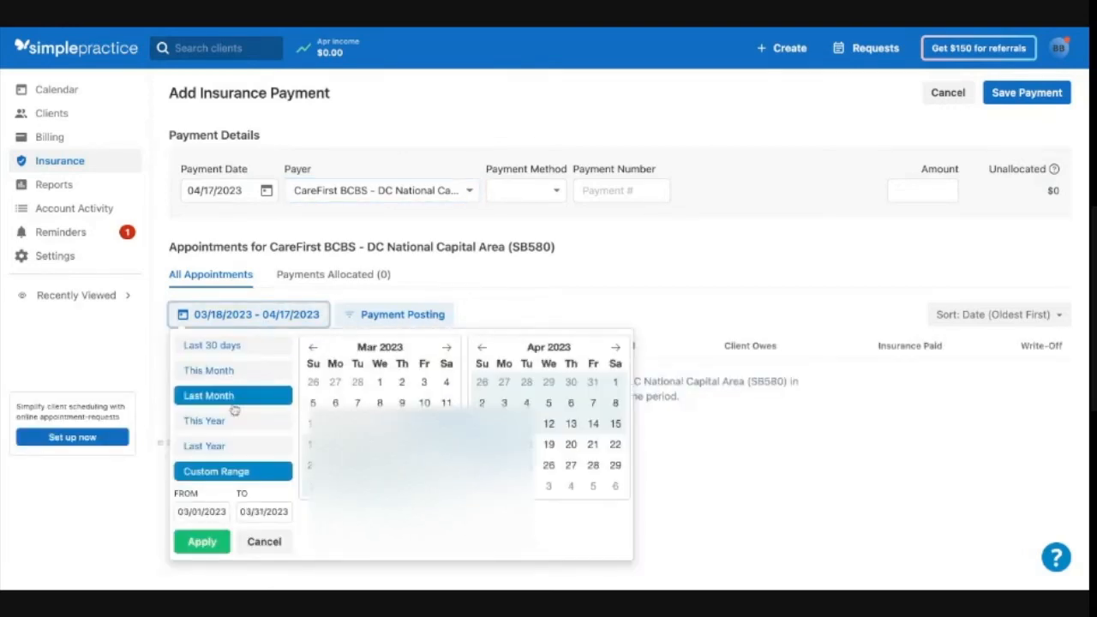
click(232, 421)
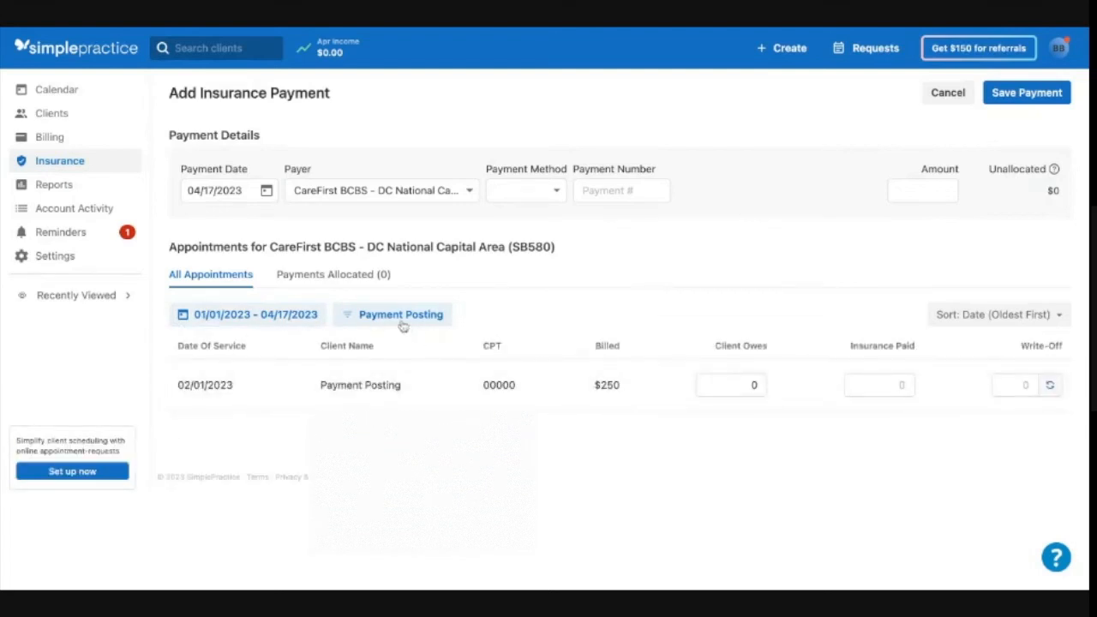
- Switch the appointment date range to Last Year and back to This Year, then highlight the listed appointment's client
click(299, 319)
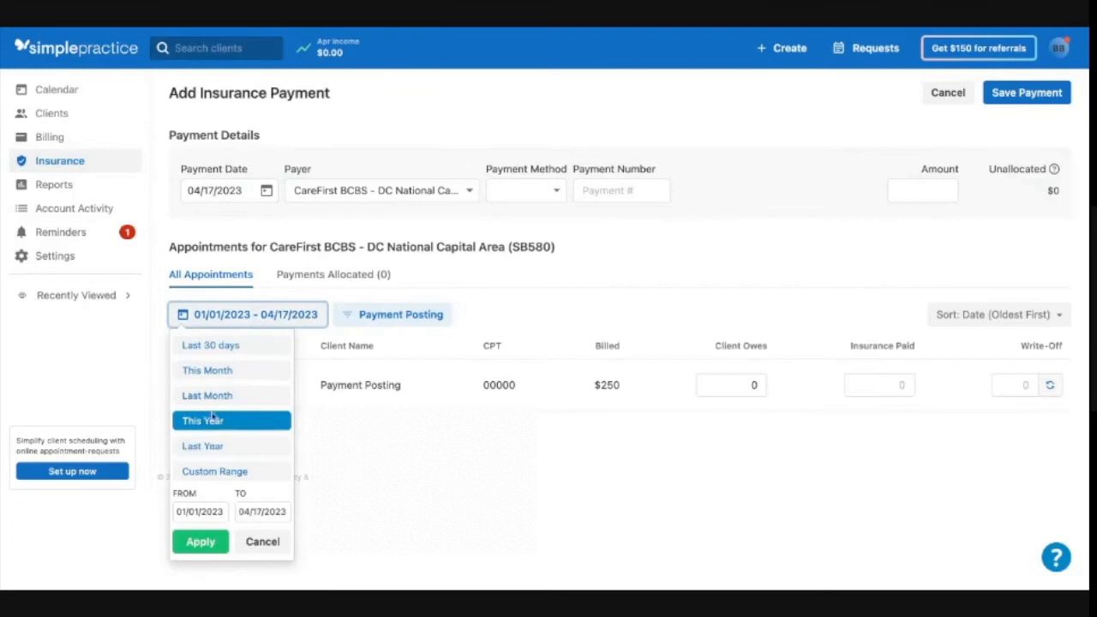
click(400, 324)
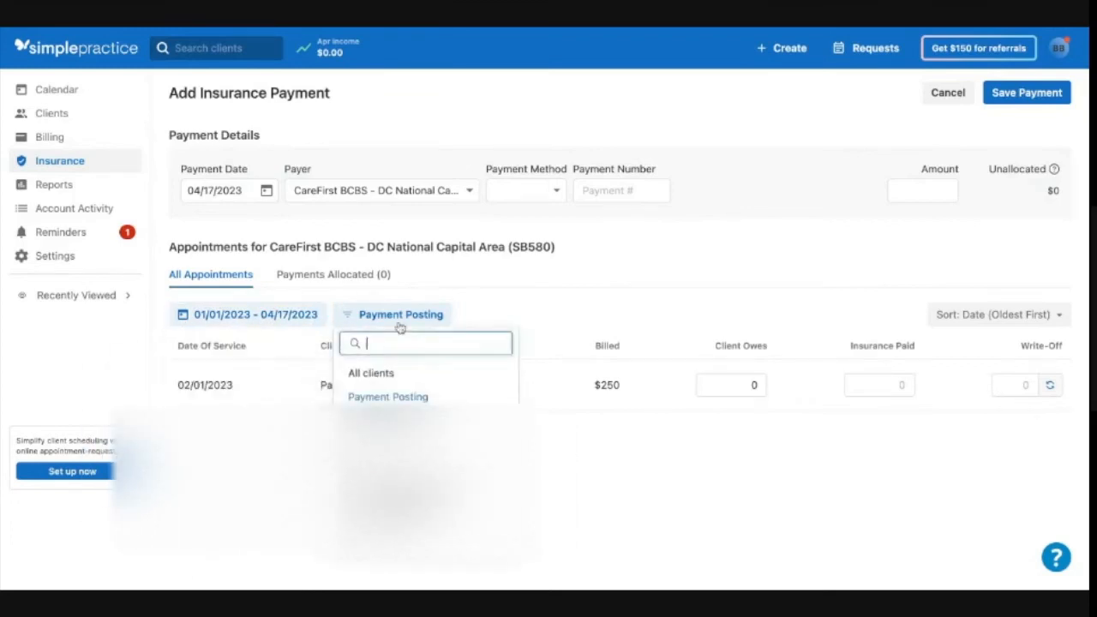
click(379, 400)
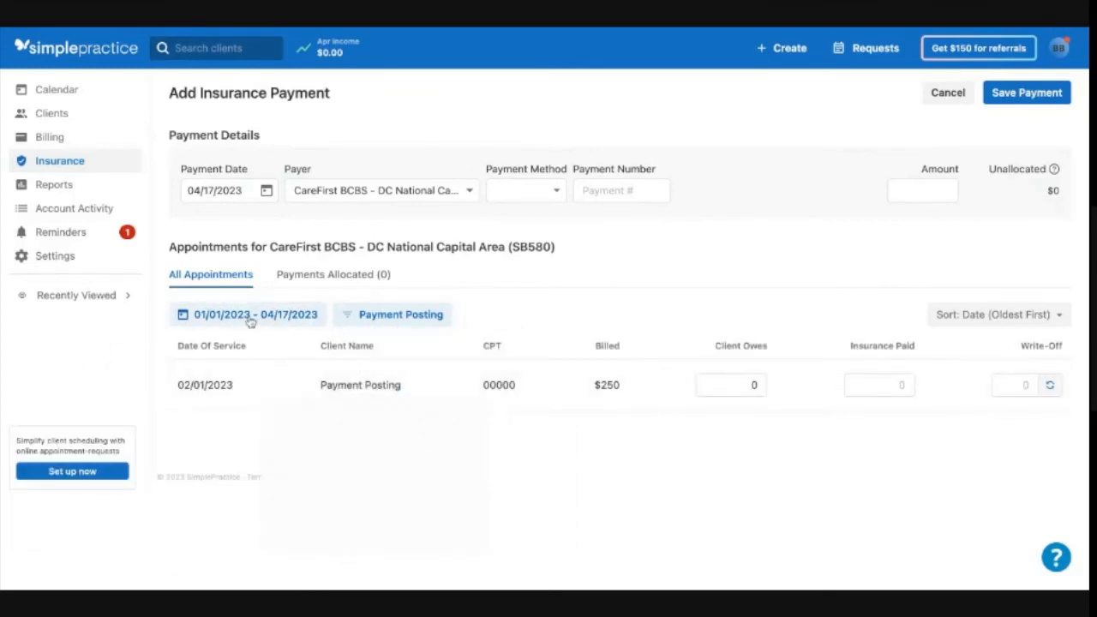
click(252, 323)
click(215, 454)
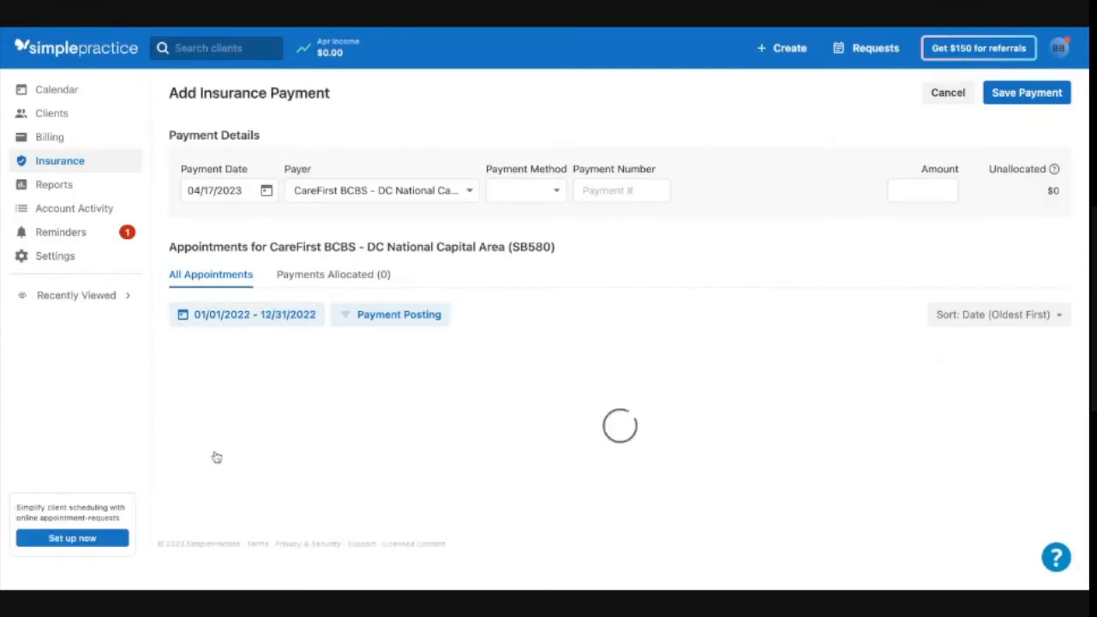
click(252, 319)
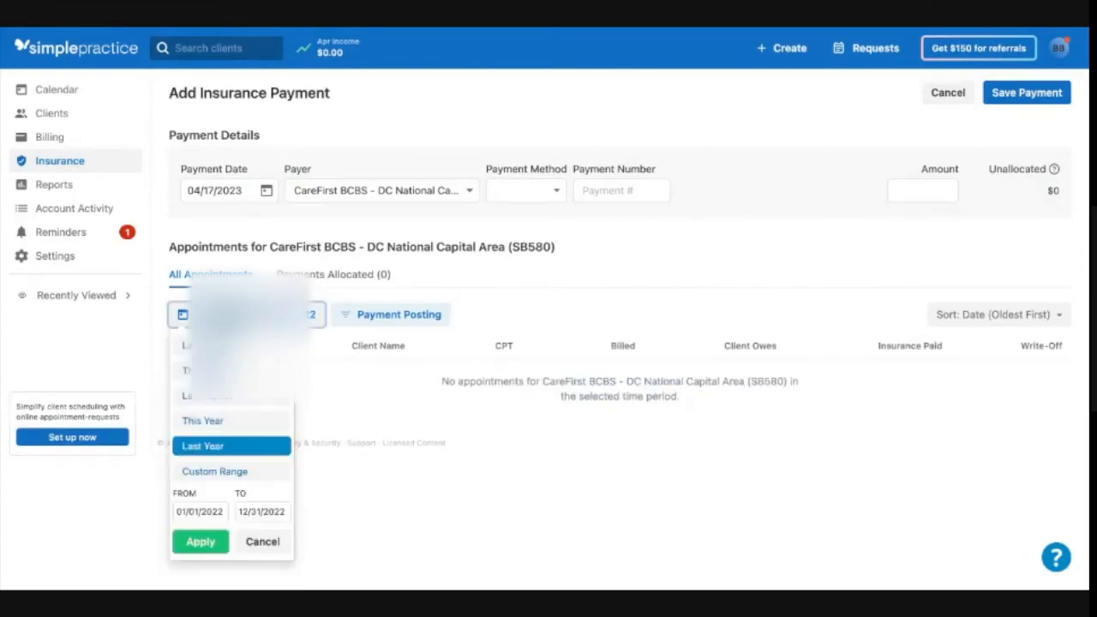
click(230, 424)
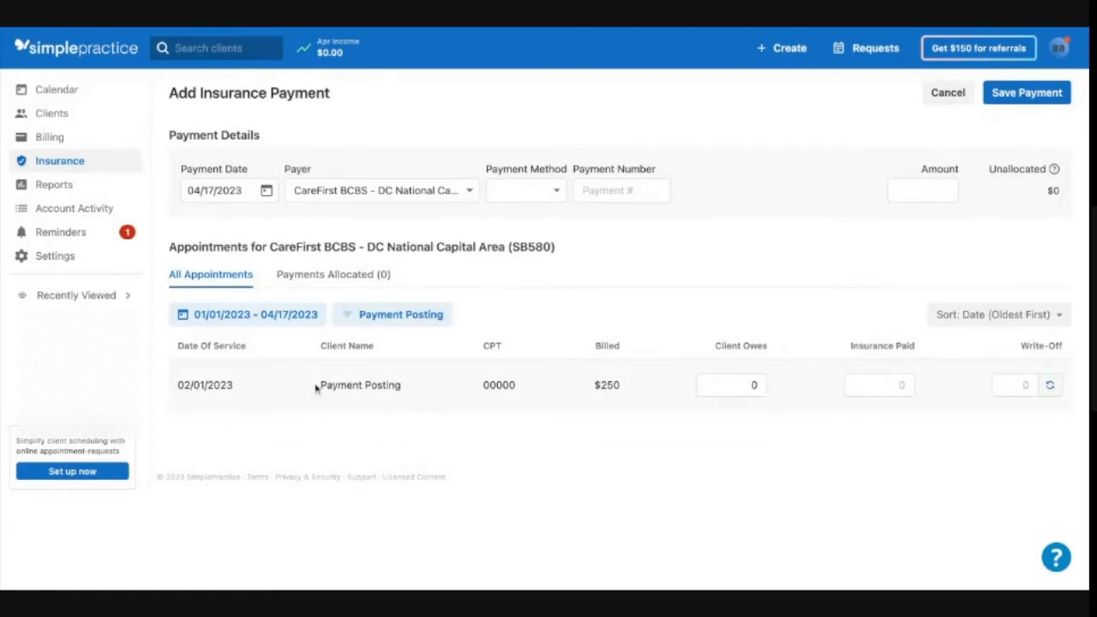
drag(323, 388, 401, 387)
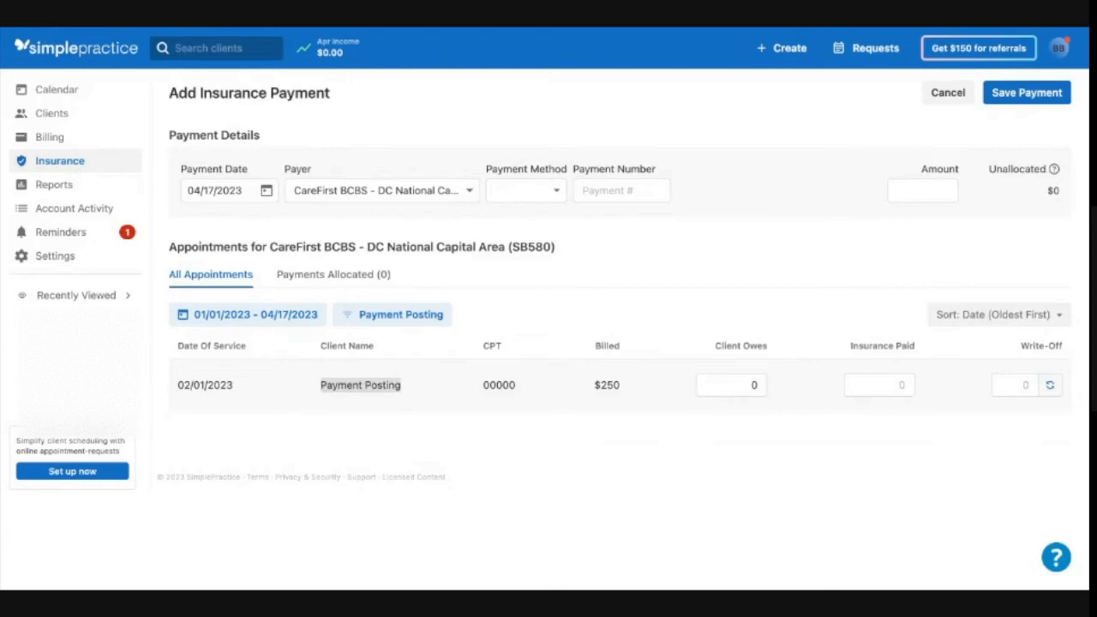
- Set the payment date to 03/01/2023
click(388, 444)
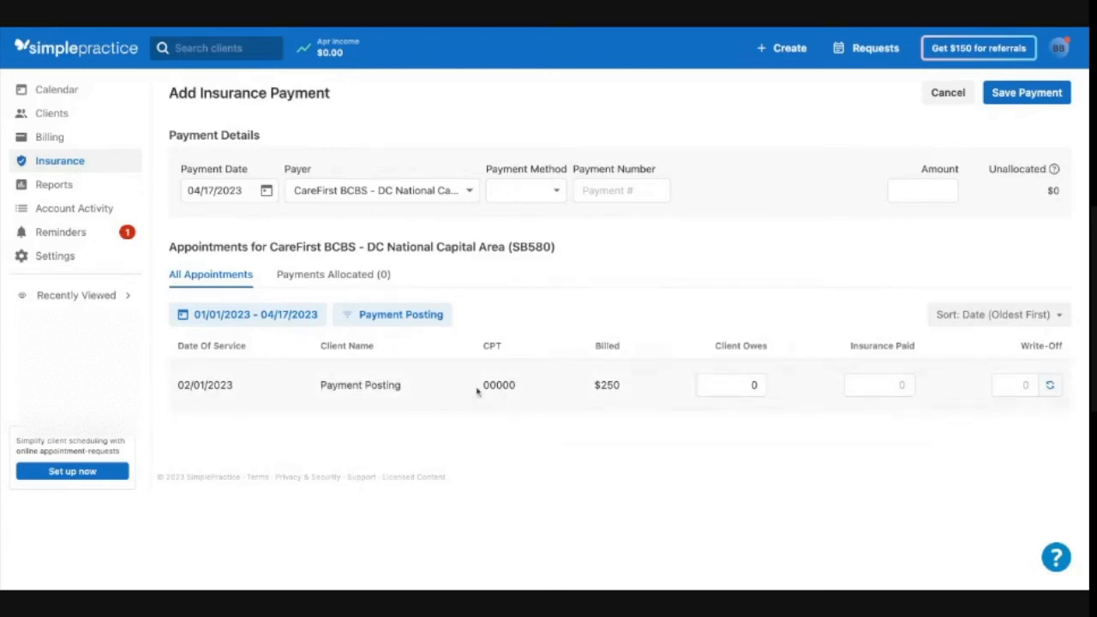
mouse_move(485, 385)
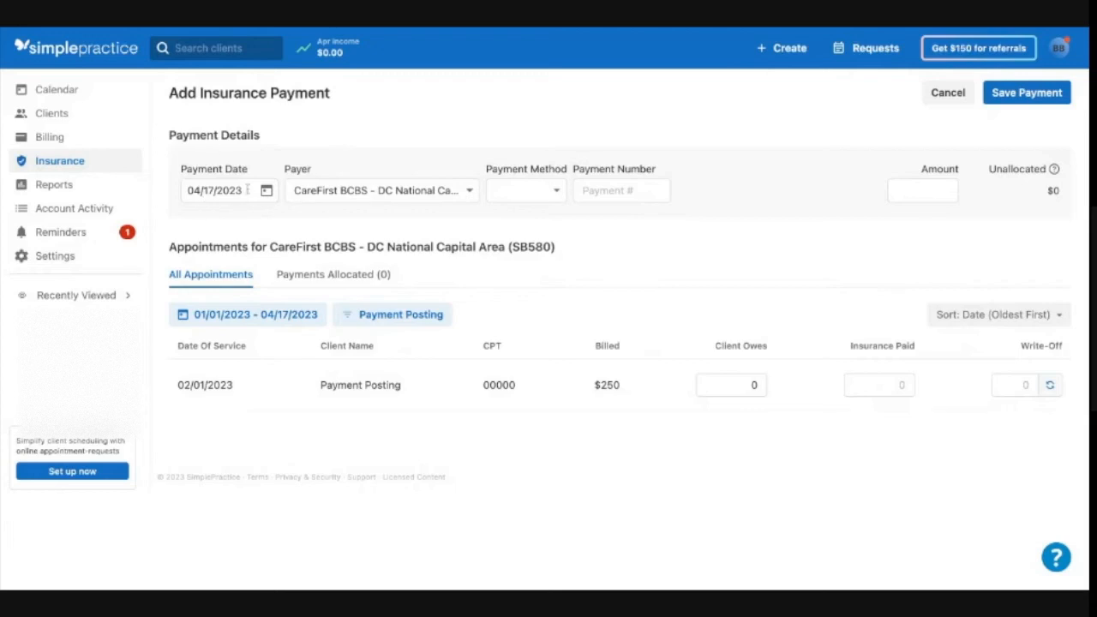
click(197, 190)
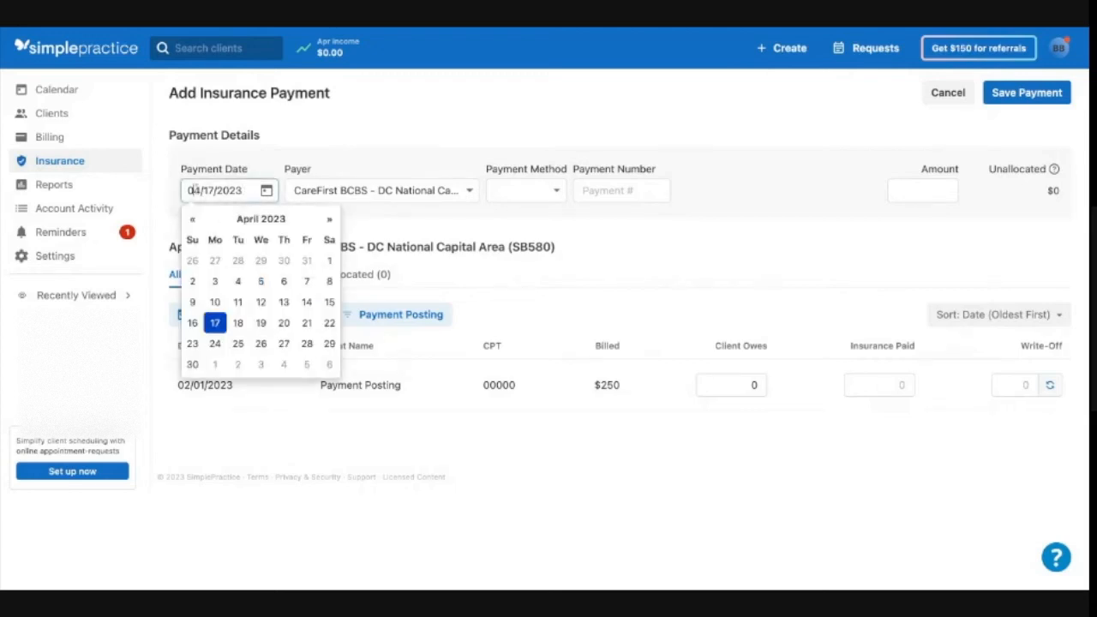
key(BackSpace)
key(Right)
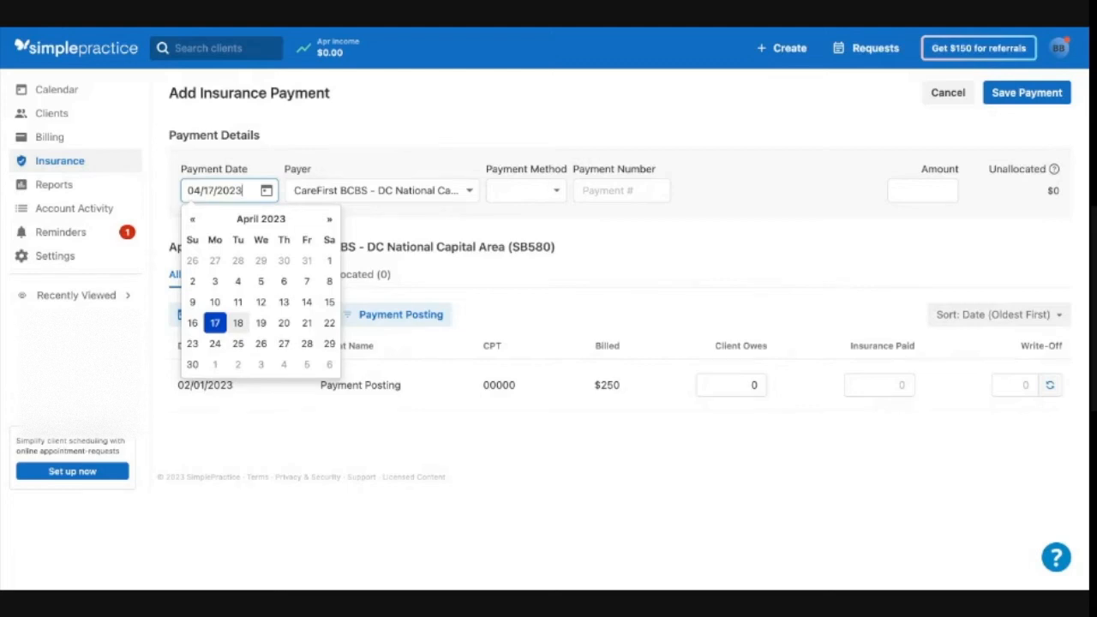
key(ctrl+a)
text(03/01/202)
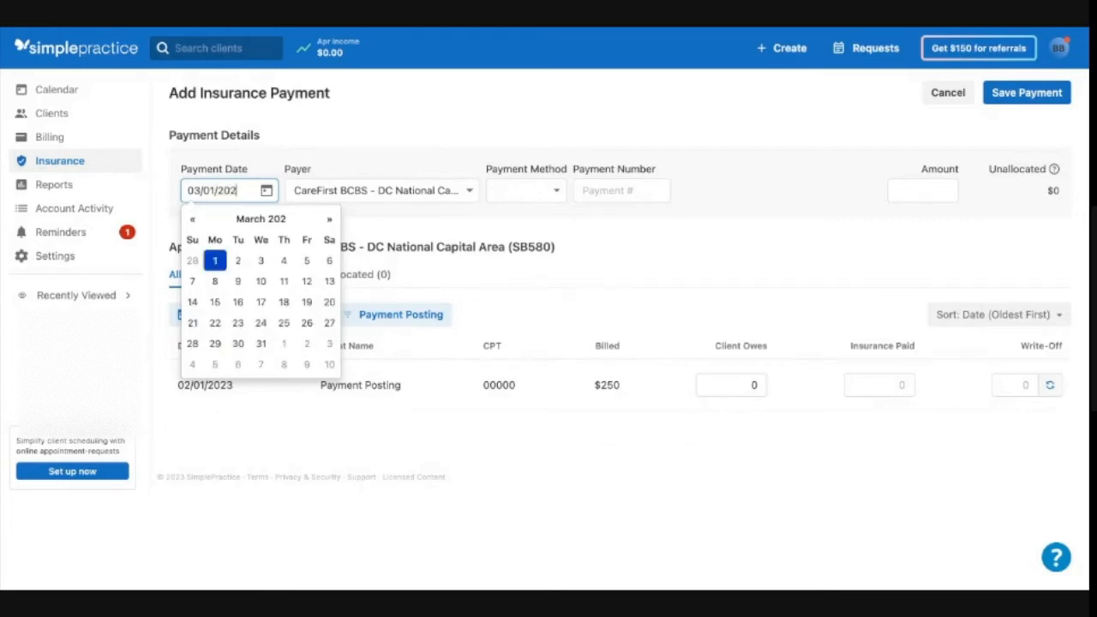
text(3)
- Choose Check as the payment method
click(378, 190)
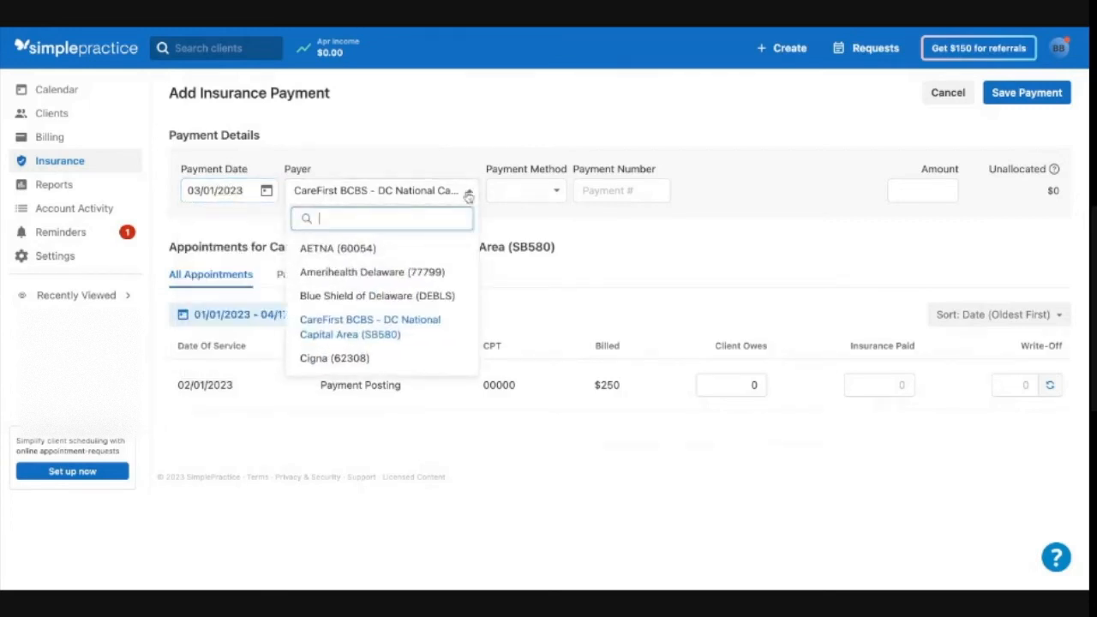
click(530, 199)
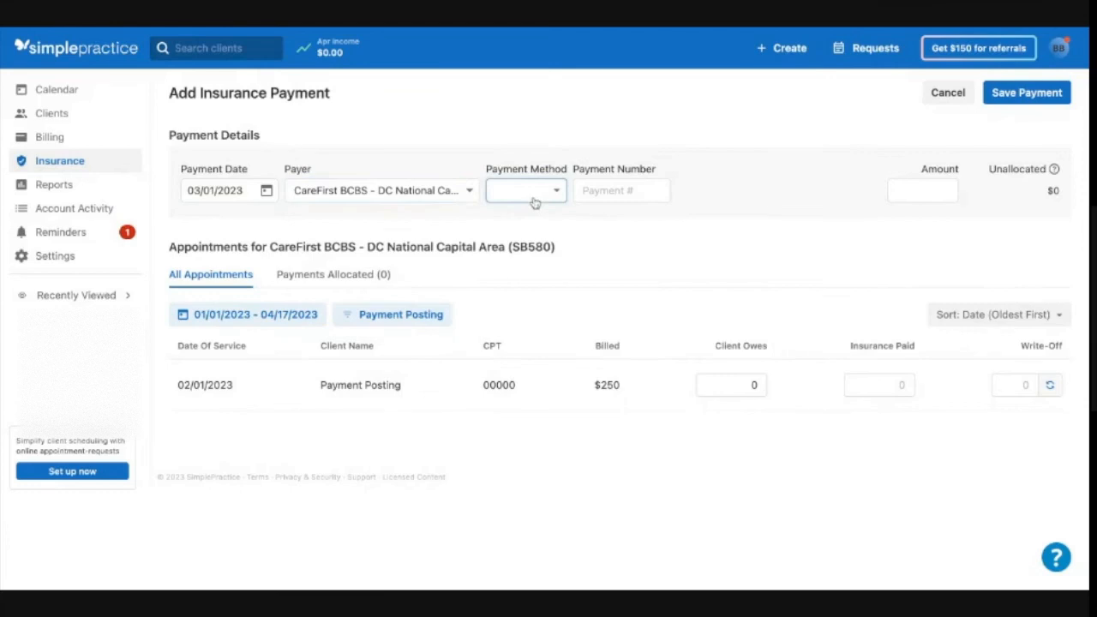
click(535, 204)
- Enter 1234567 // located on web as the payment number
click(621, 188)
text(1234567 // clea)
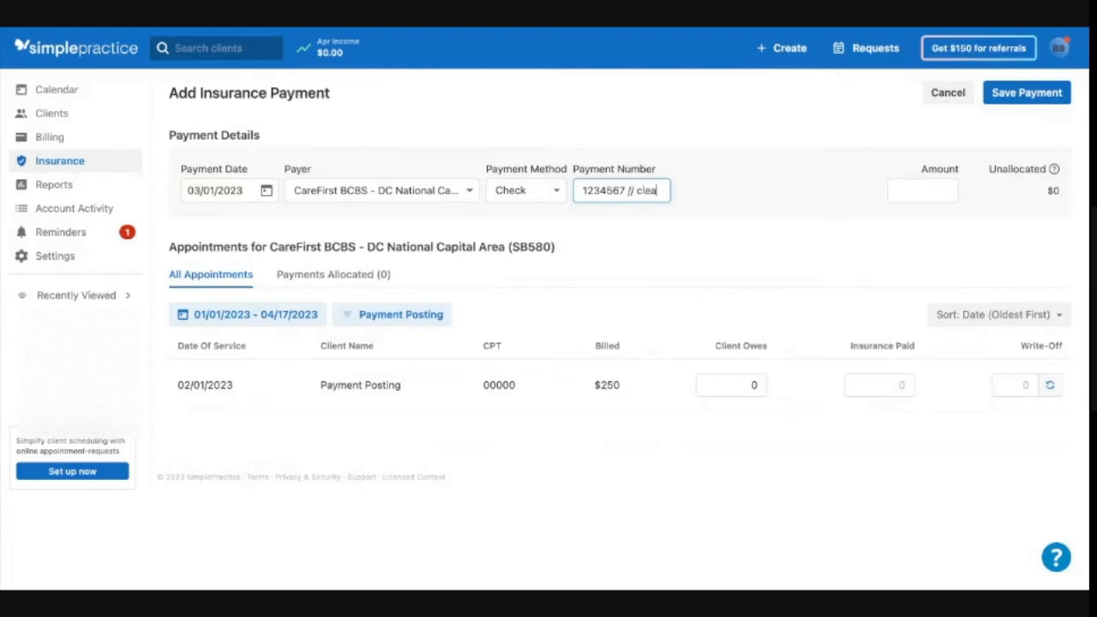
key(BackSpace)
key(BackSpace)
text(located ion web)
click(777, 221)
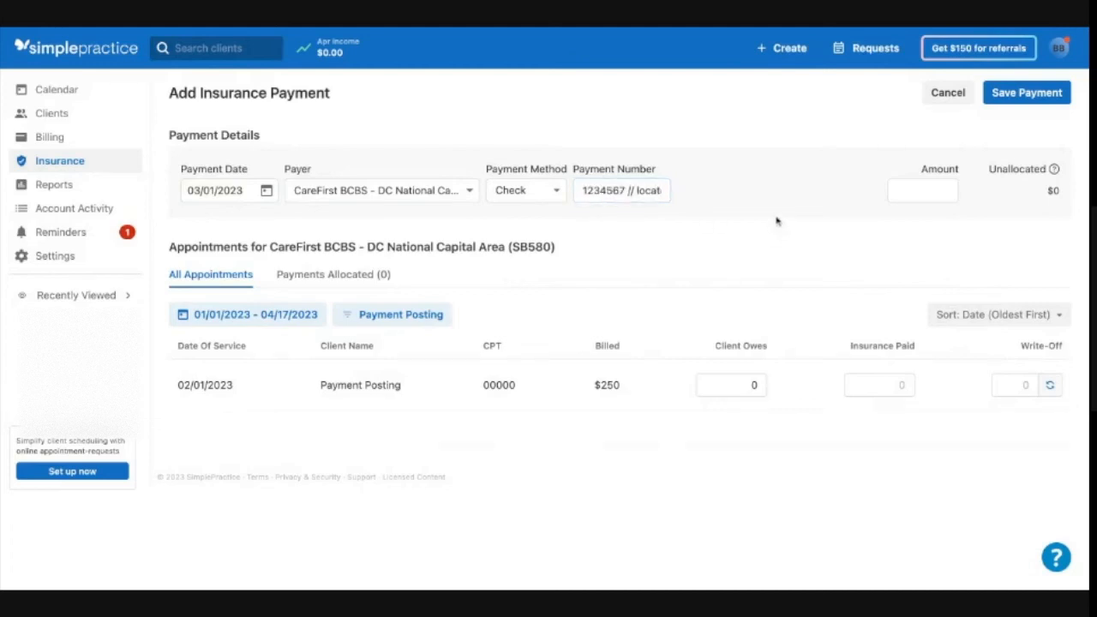
- Set the payment amount to $208
click(606, 190)
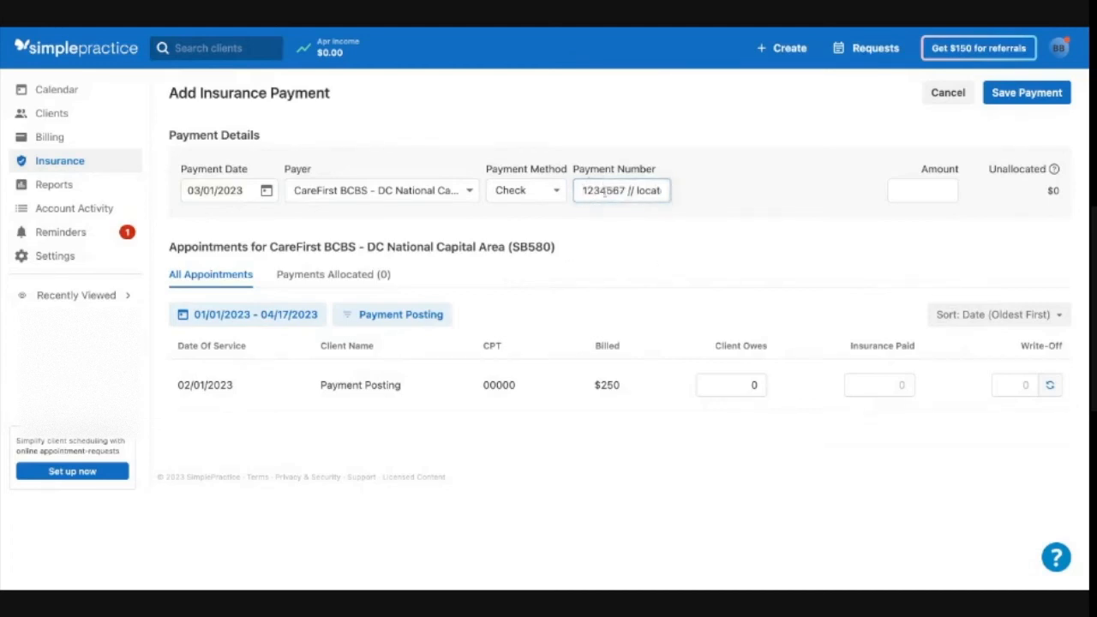
scroll(593, 190, right, 2)
double_click(606, 191)
click(724, 190)
click(943, 184)
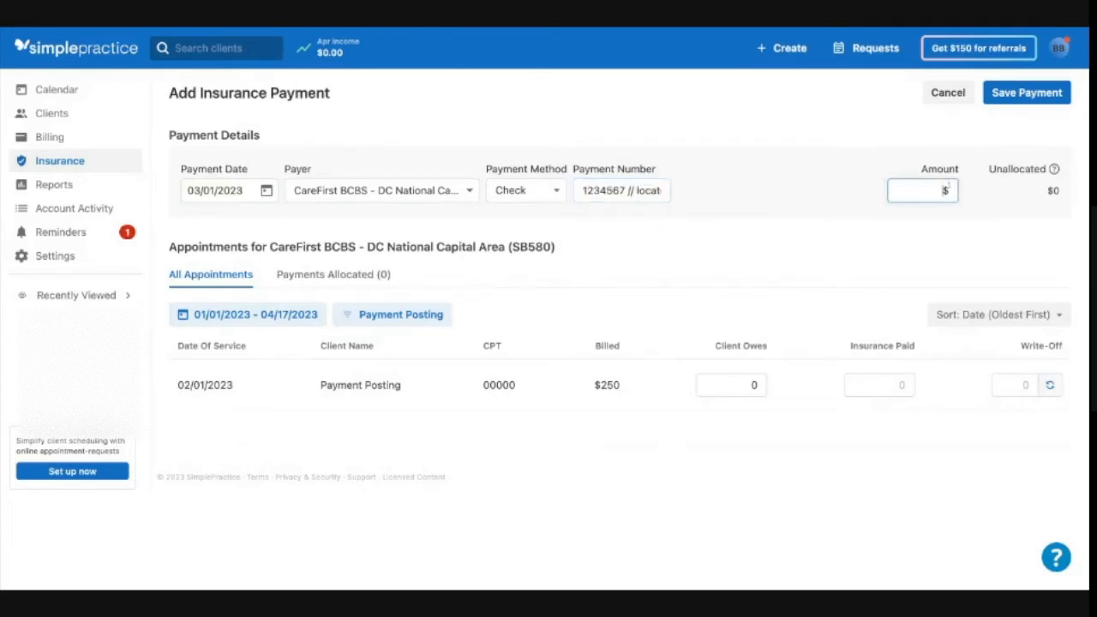
text(208)
click(927, 241)
- Enter 18 as the amount the client owes for the appointment
click(624, 187)
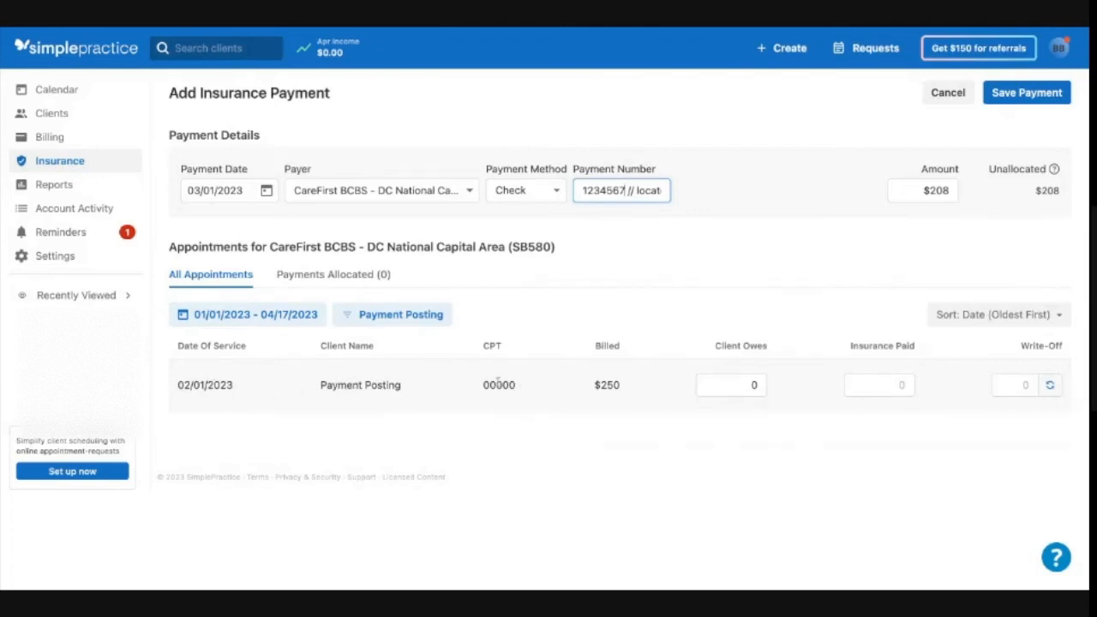
mouse_move(507, 390)
click(754, 385)
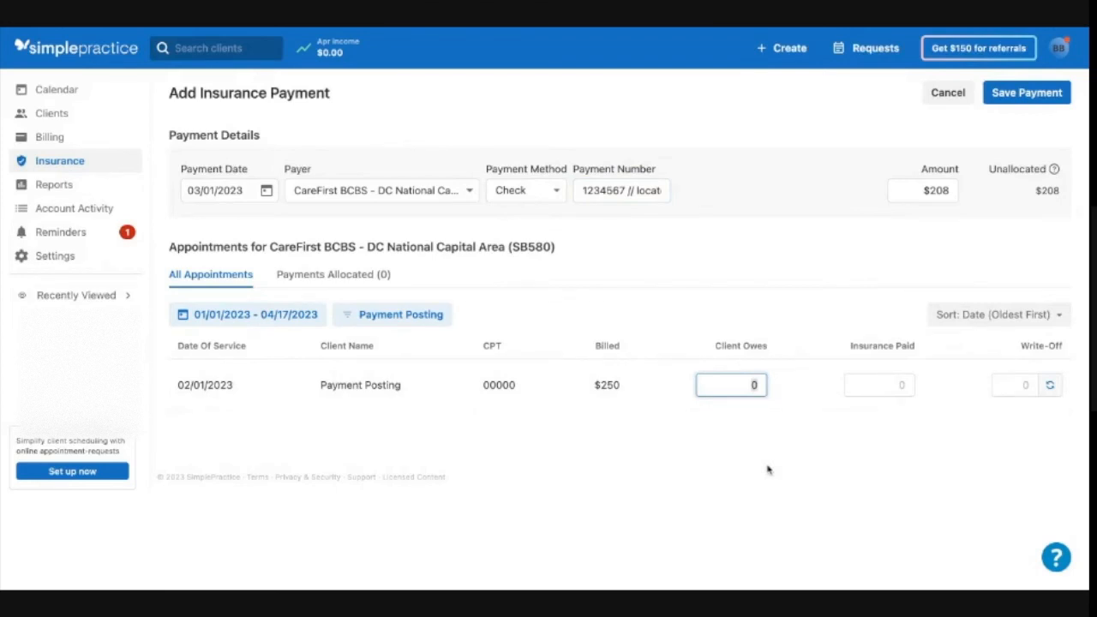
text(18)
key(Tab)
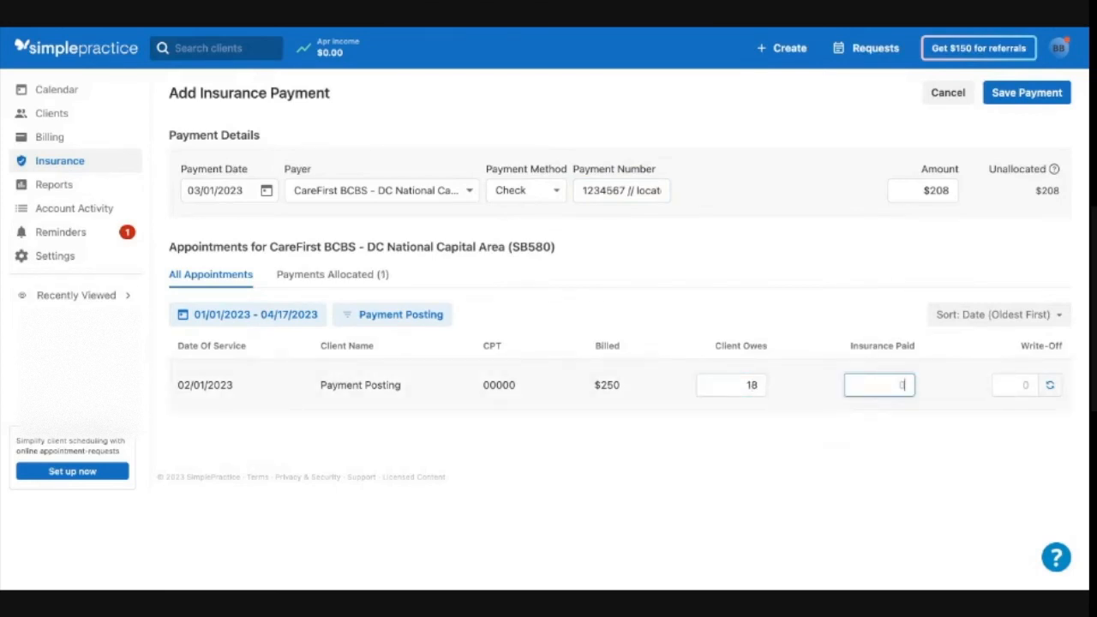
- Enter 190 as the insurance paid amount and autofill the write-off
text(190)
click(1025, 387)
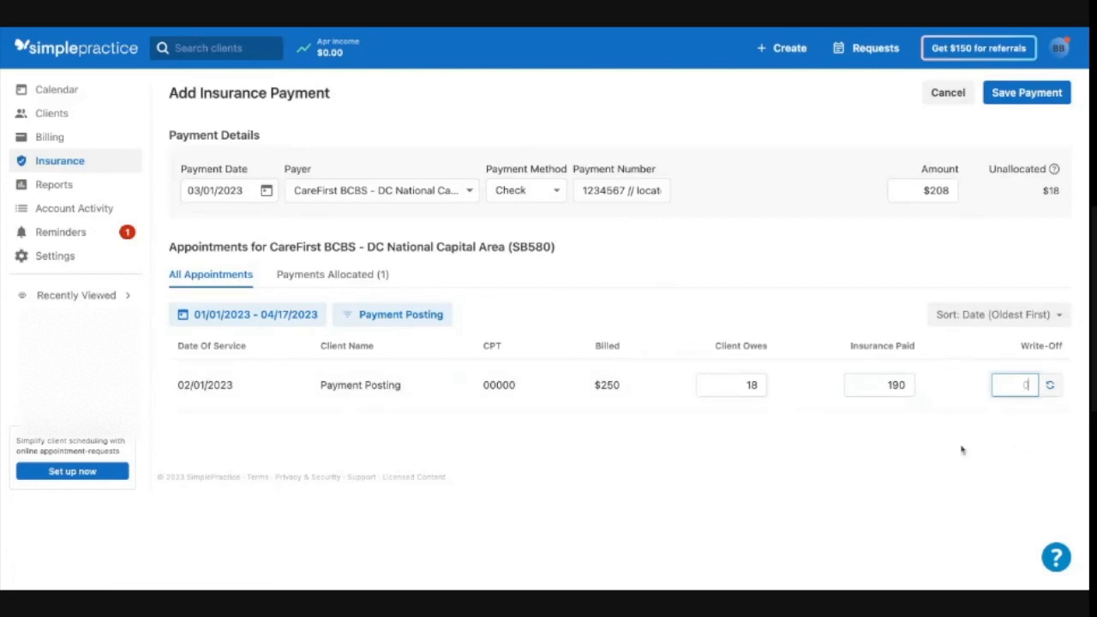
text(2)
key(BackSpace)
key(BackSpace)
click(1051, 385)
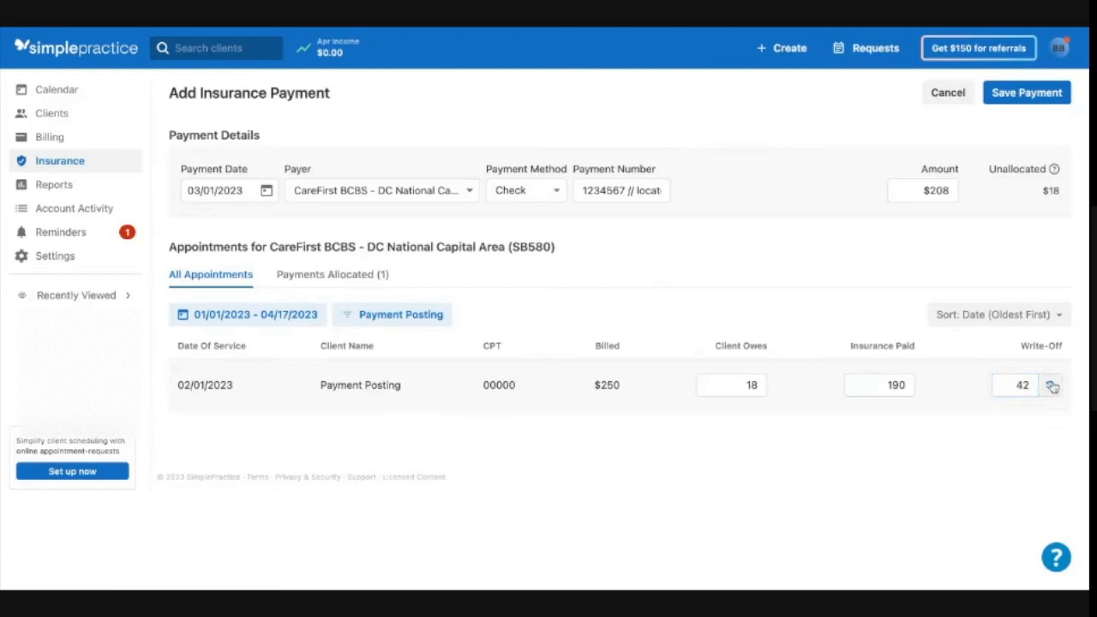
- Try a write-off of 96, then recalculate the write-off with autofill
click(1024, 380)
key(BackSpace)
key(BackSpace)
text(96)
click(964, 458)
click(1050, 387)
- Re-enter the payment amount as $208 and examine the unallocated balance
click(907, 388)
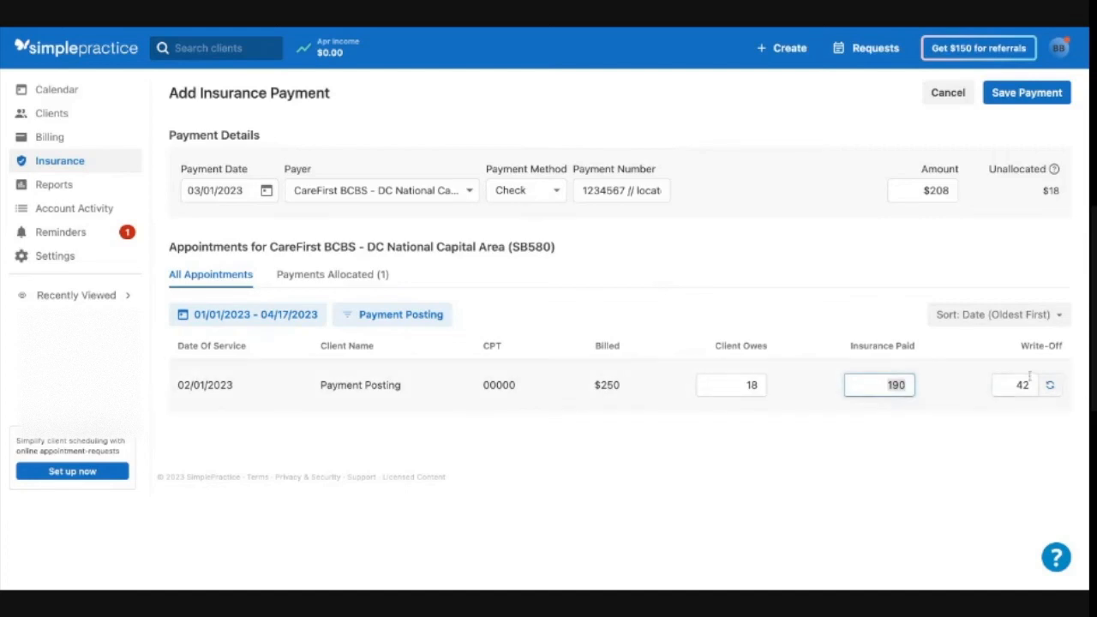
click(934, 190)
key(BackSpace)
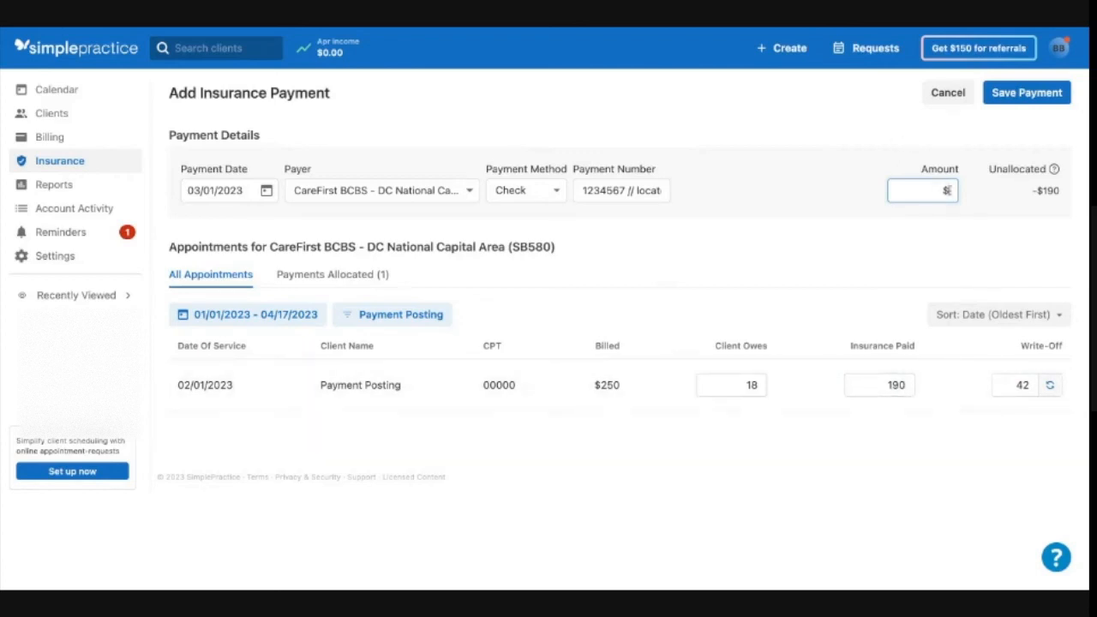
text(208)
click(947, 279)
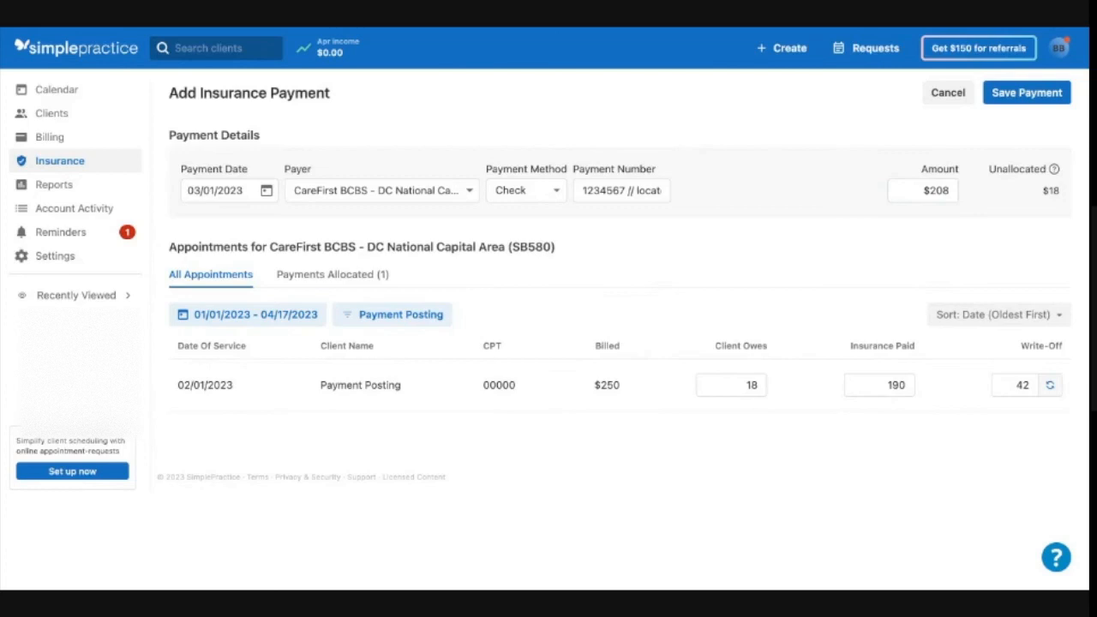
click(926, 190)
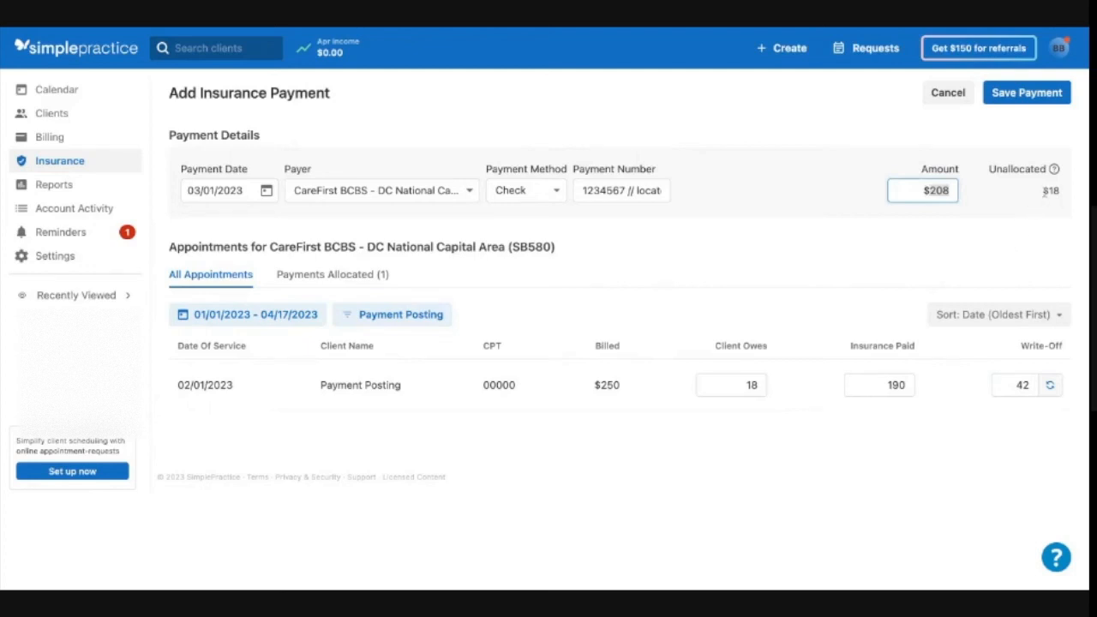
click(1062, 194)
triple_click(1056, 194)
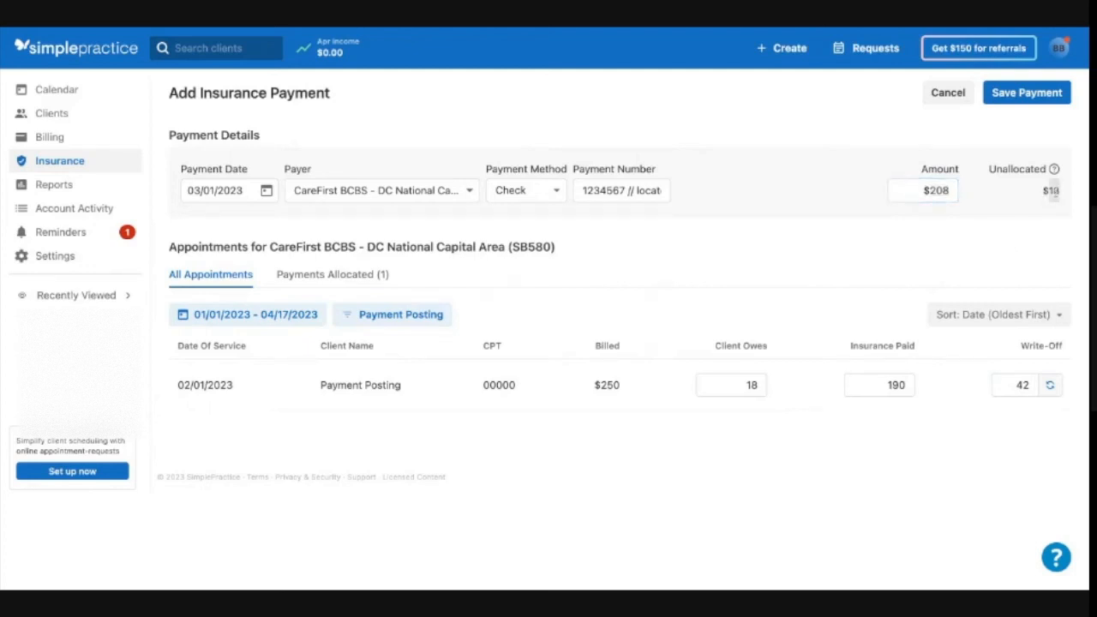
- Clear the client owes amount and autofill the write-off again
click(759, 390)
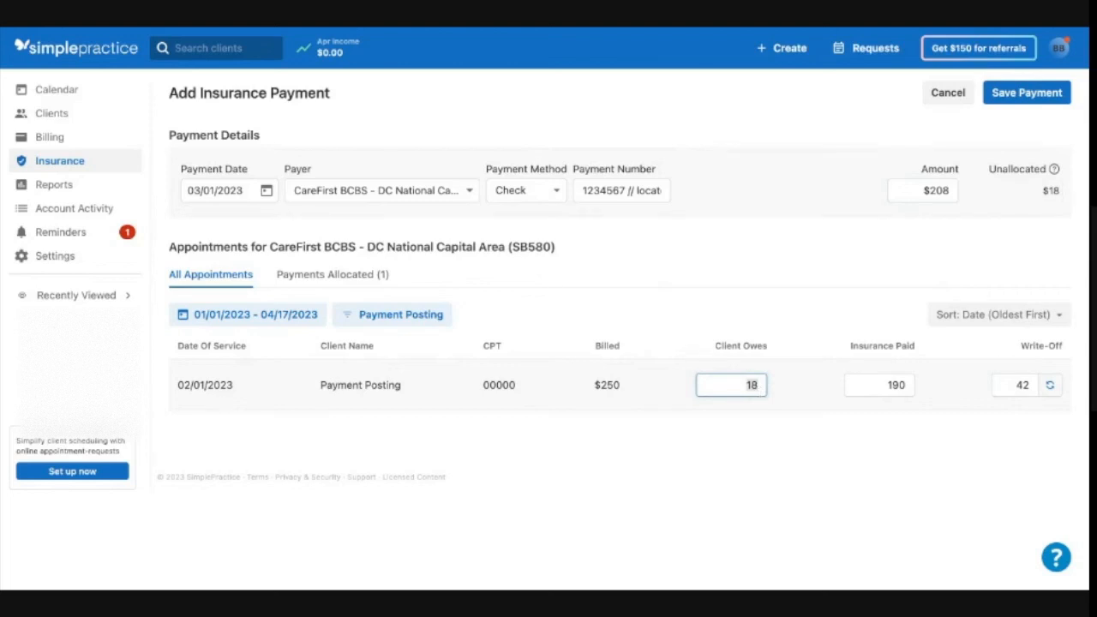
key(BackSpace)
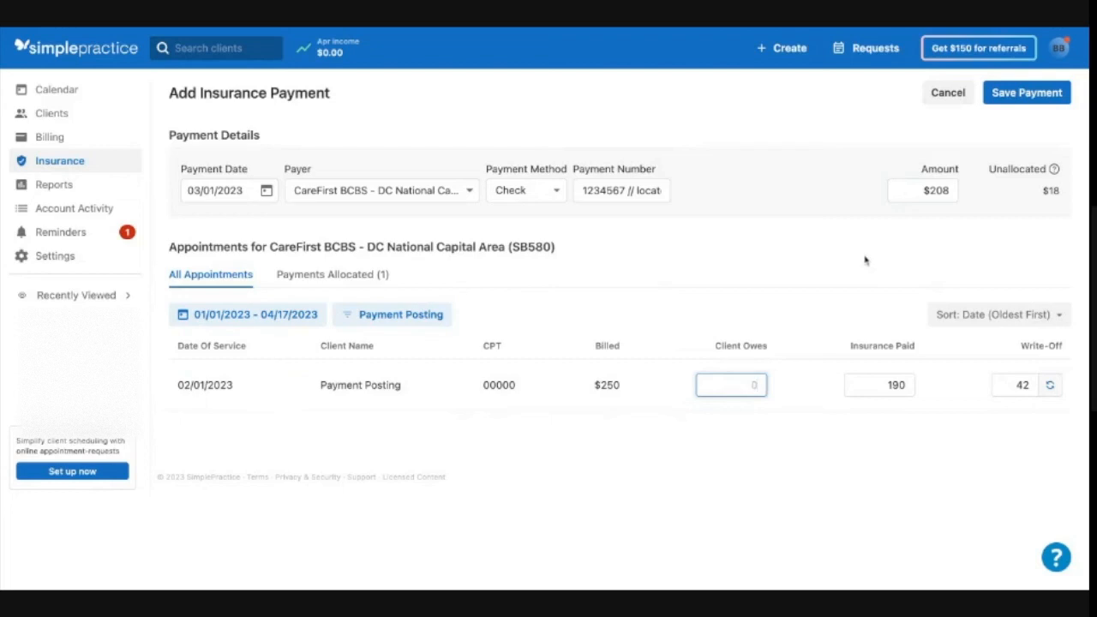
click(1051, 387)
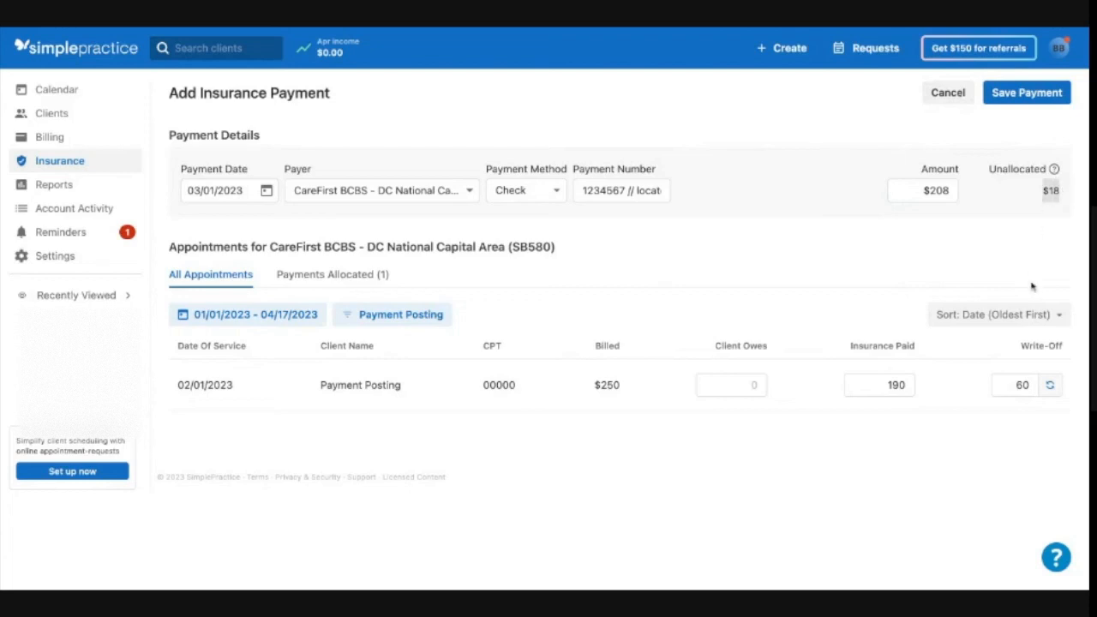
click(744, 387)
key(BackSpace)
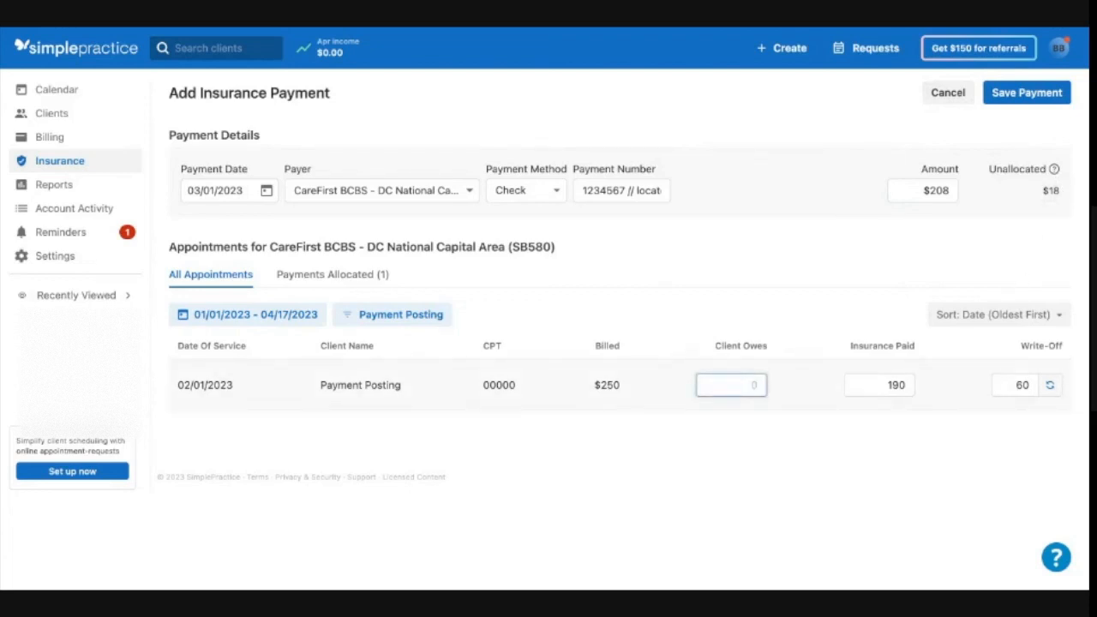
key(Tab)
- Set the insurance paid amount to 208
click(941, 191)
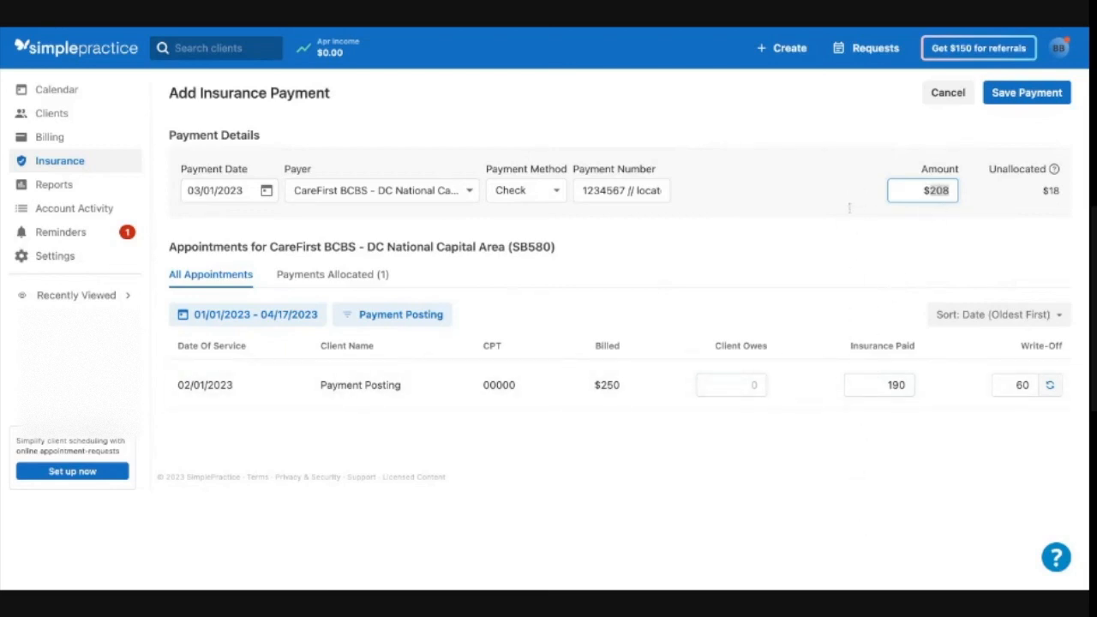
click(895, 385)
text(208)
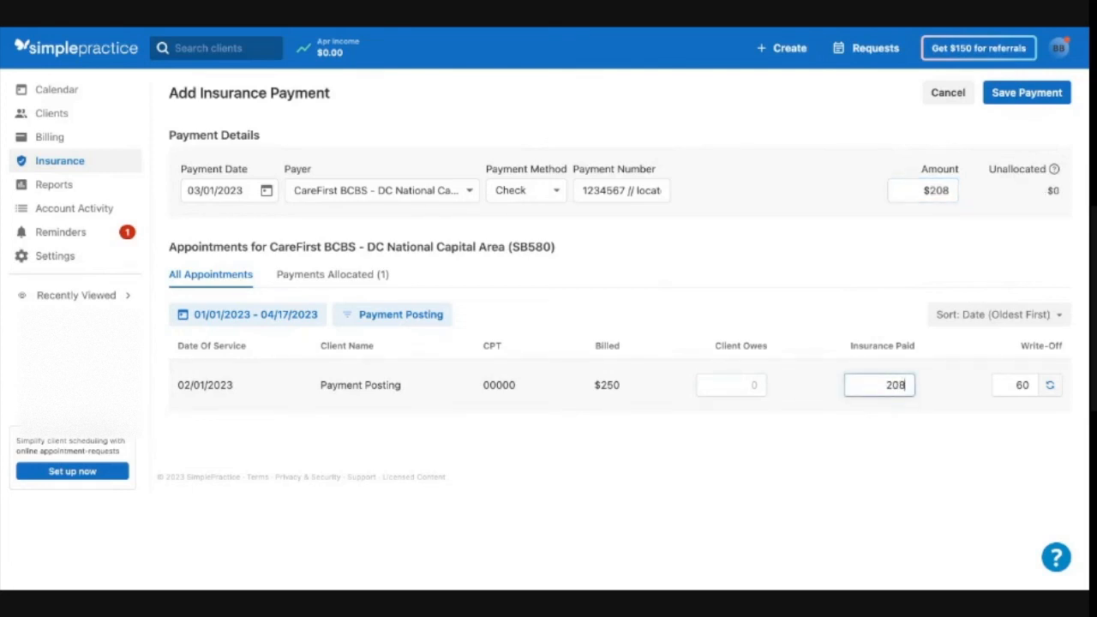
click(975, 421)
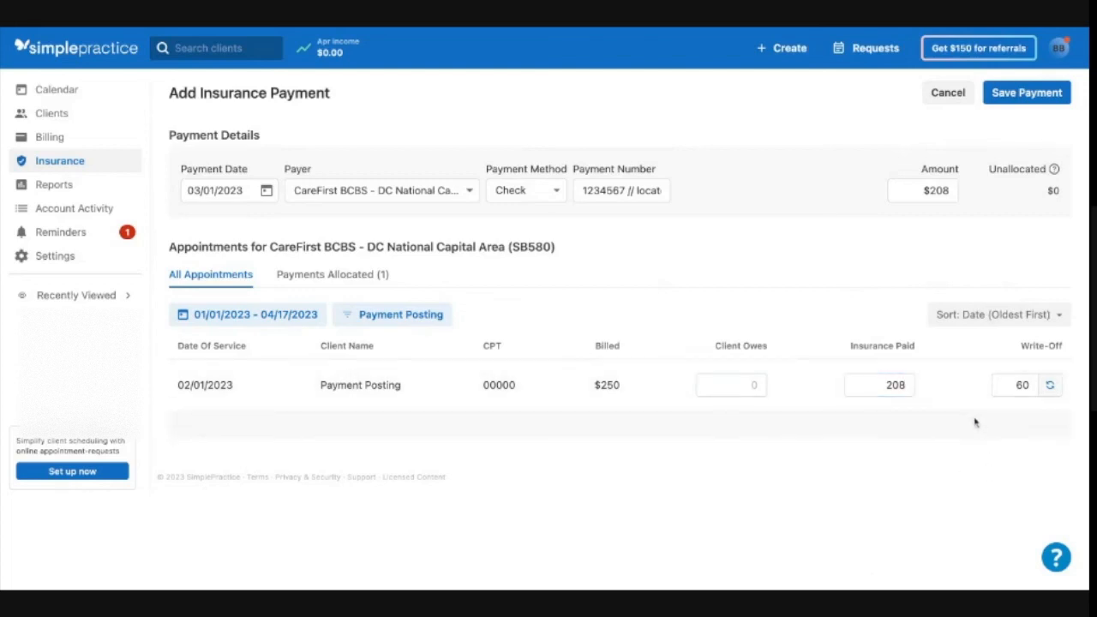
- Review the unallocated balance against the amount, insurance paid and write-off fields
double_click(1061, 195)
click(871, 200)
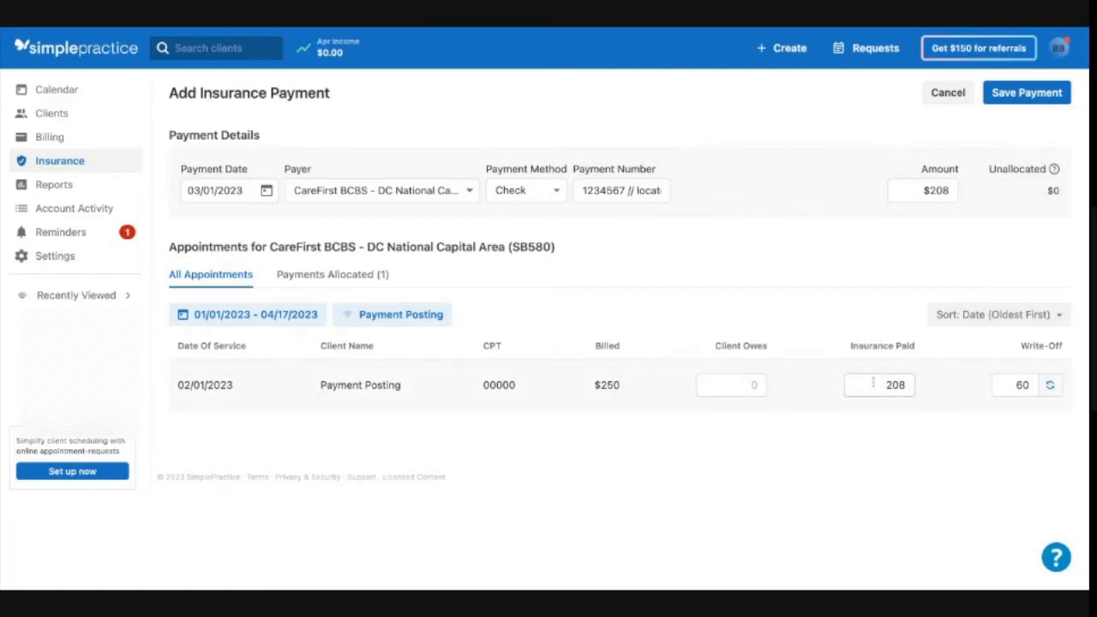
click(874, 385)
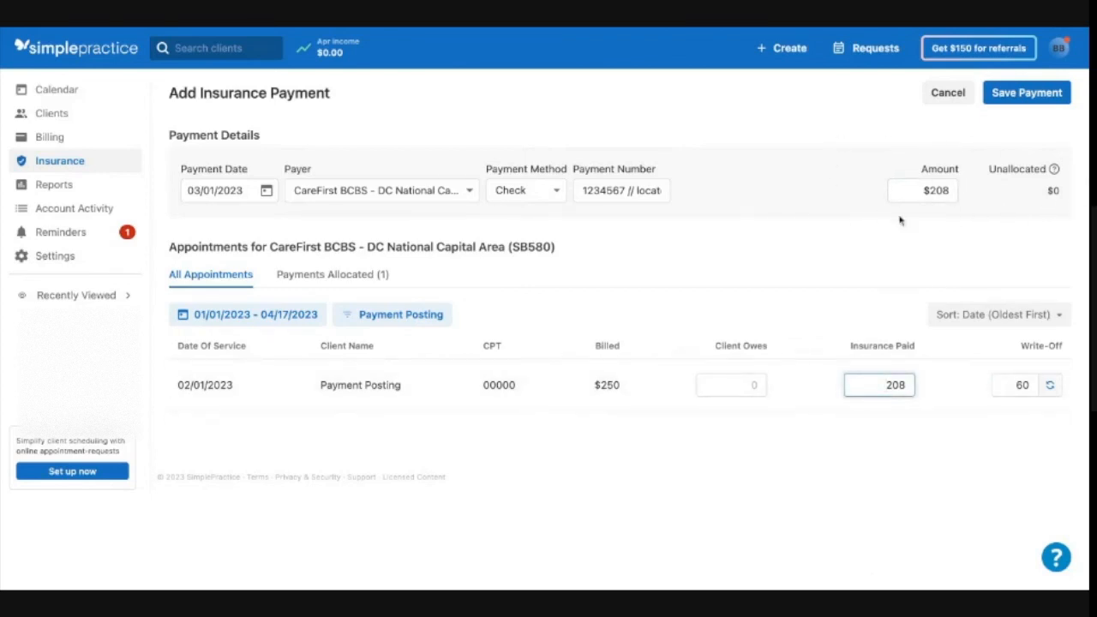
click(942, 192)
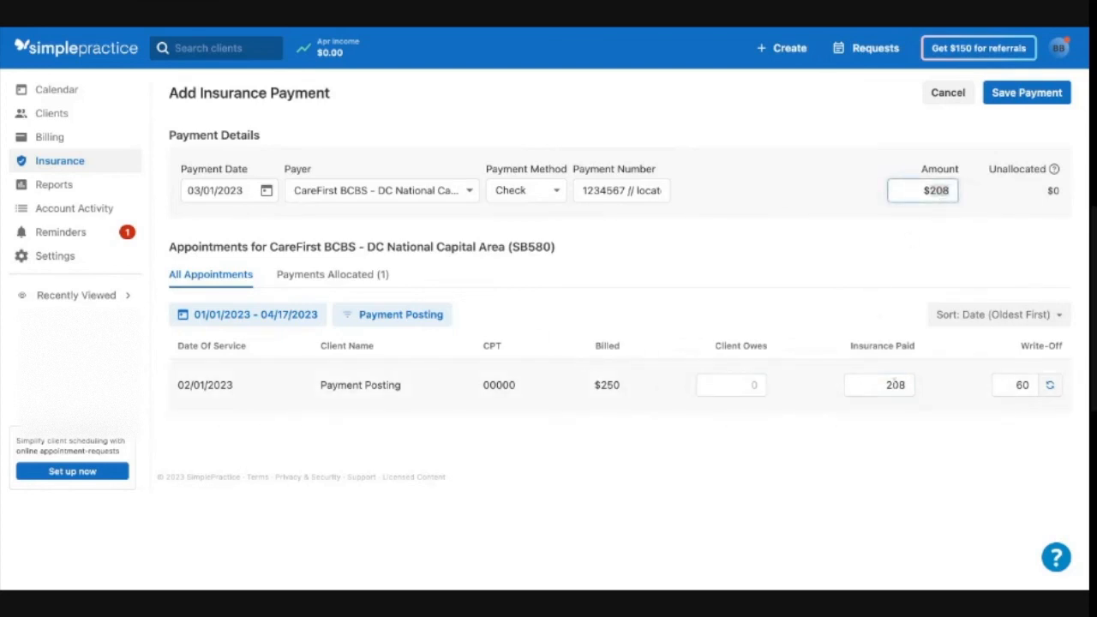
click(907, 386)
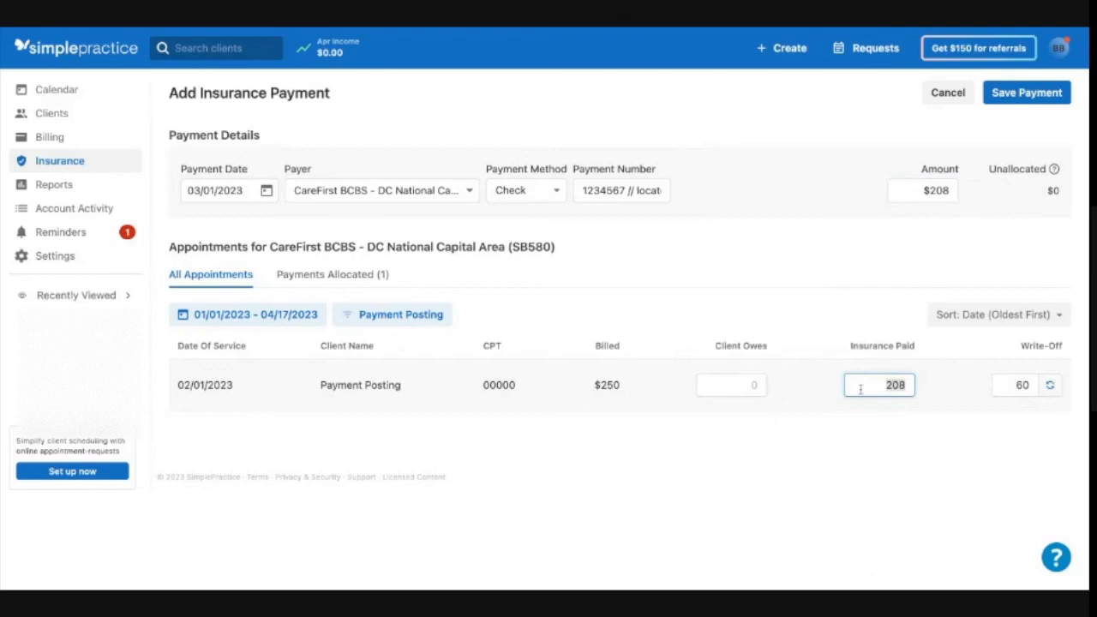
click(1023, 385)
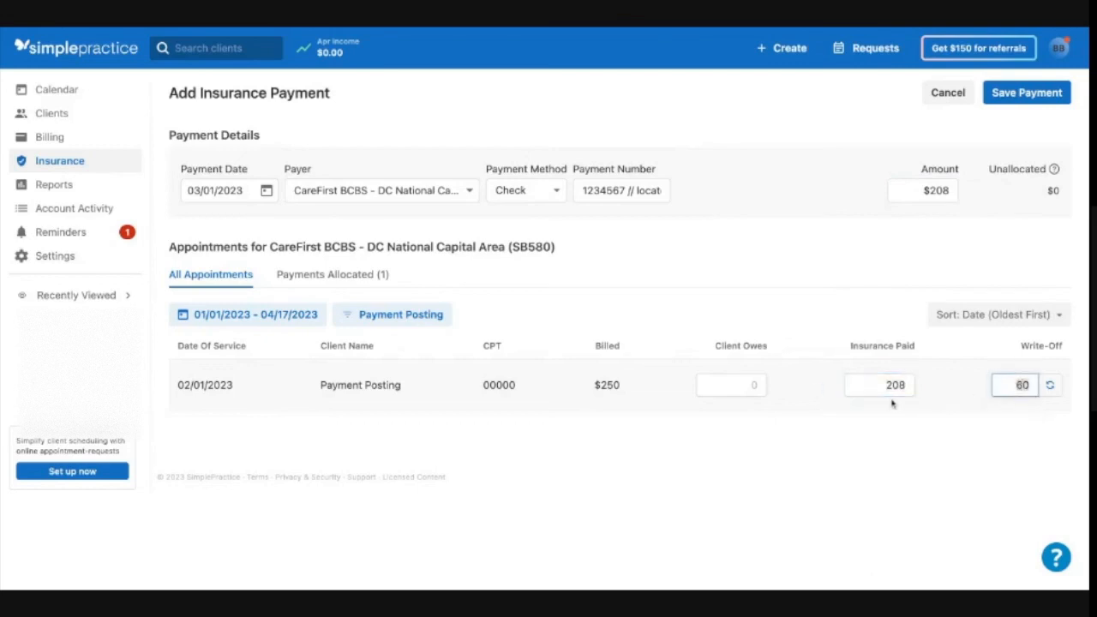
- Set the client owes amount to 18 and autofill the write-off for the 02/01/2023 appointment
click(1050, 385)
click(746, 383)
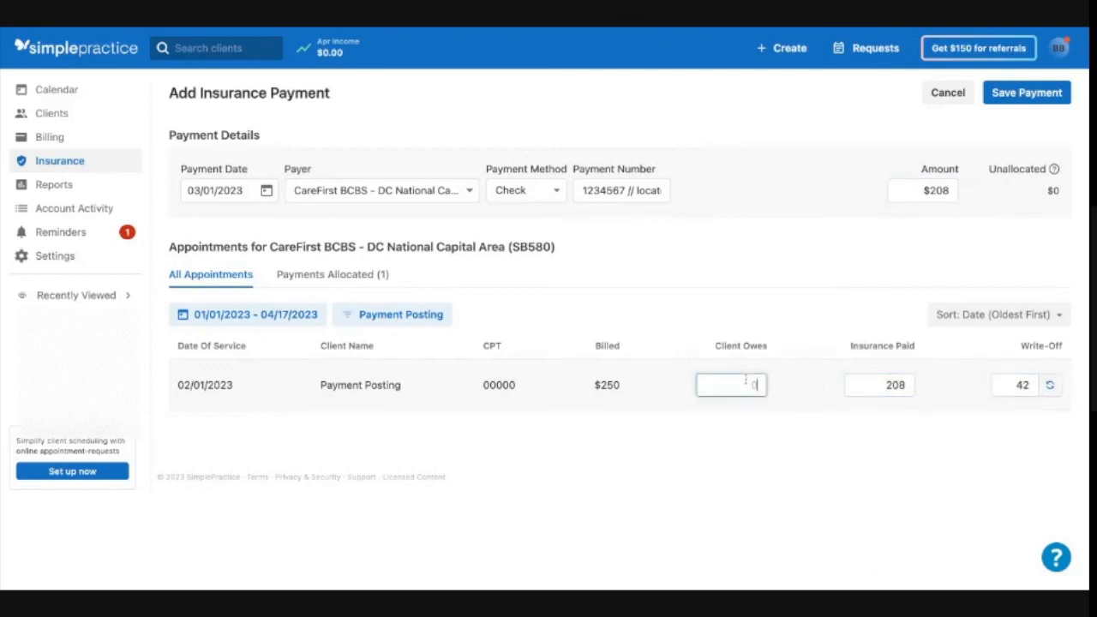
click(1050, 385)
- Re-enter the payment amount as $208 and examine the appointment's date, client name, CPT code and billed amount
double_click(937, 192)
text(208)
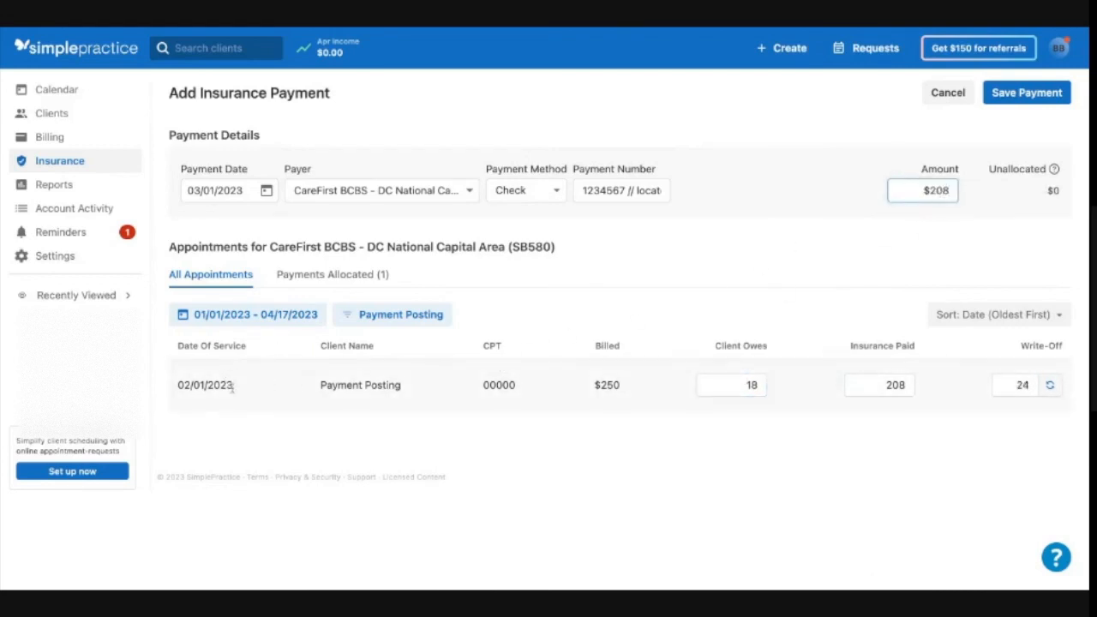
drag(233, 386, 197, 386)
click(324, 387)
double_click(324, 387)
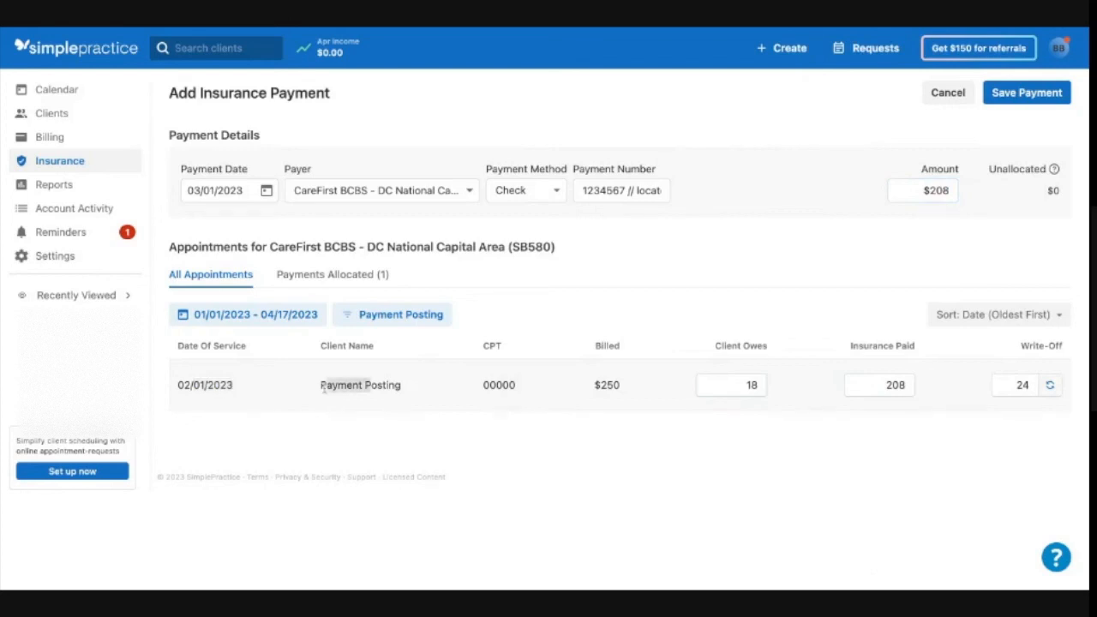
drag(478, 387, 515, 387)
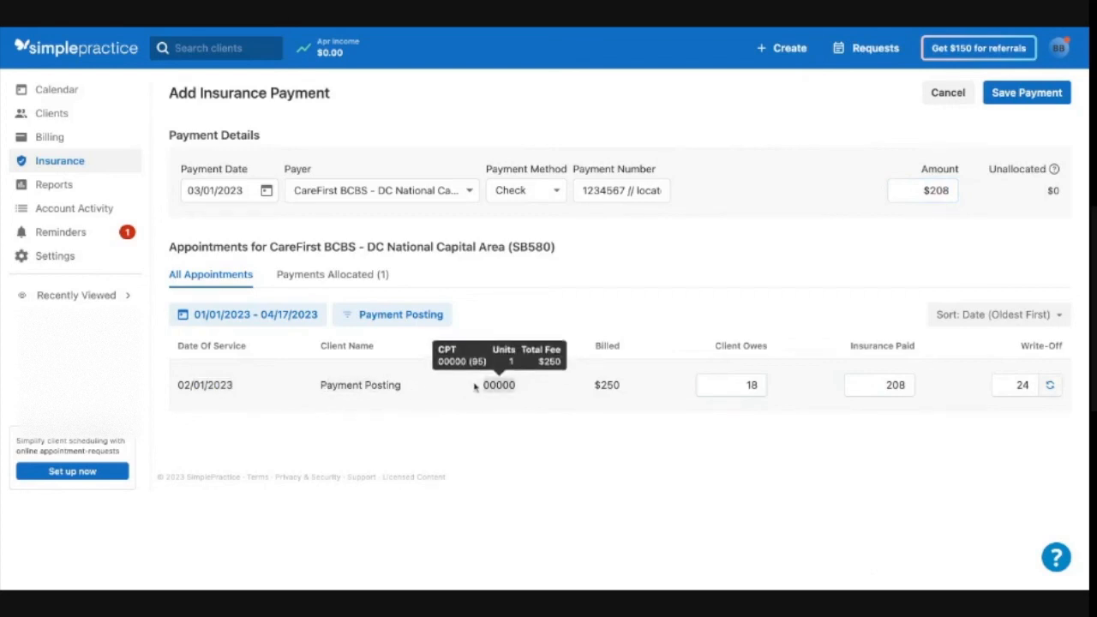
click(598, 385)
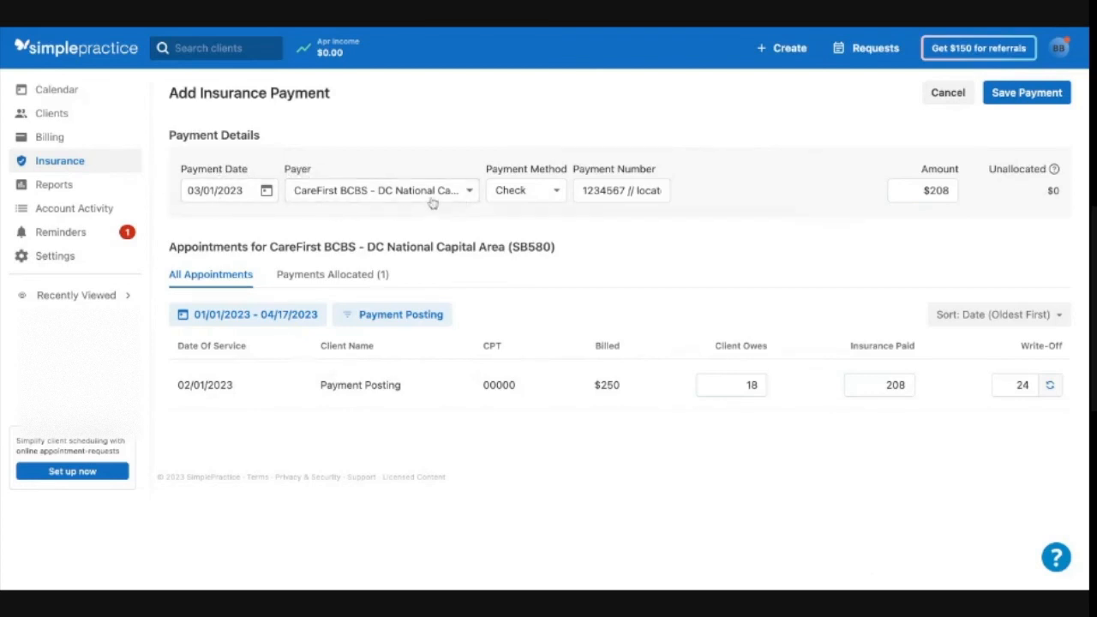
- Review the payment number, amount and insurance paid fields, and save the insurance payment
triple_click(627, 189)
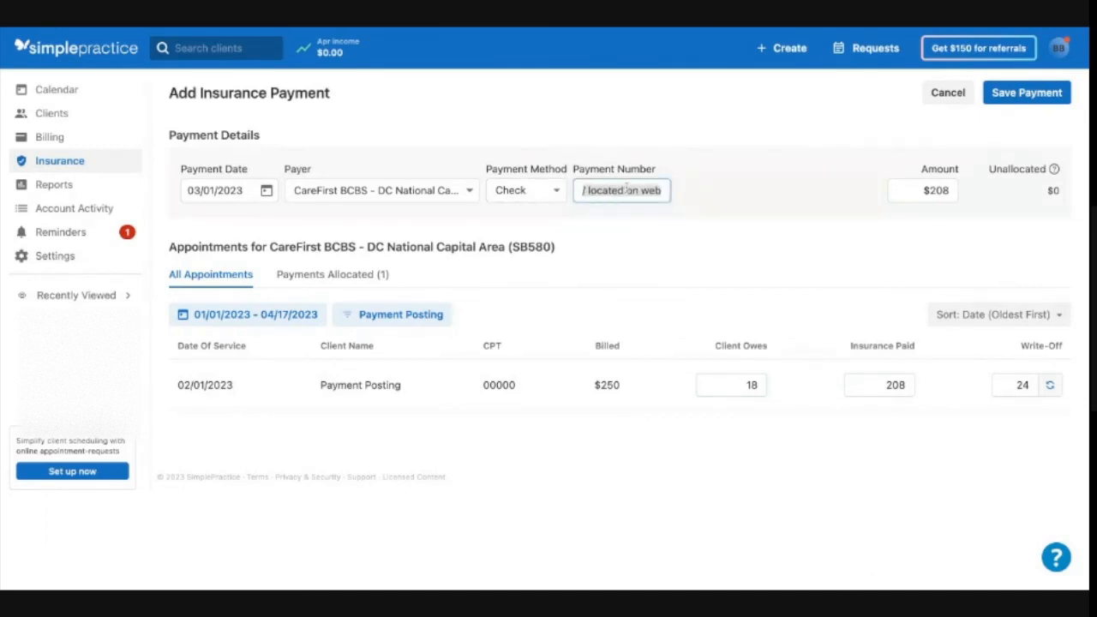
click(730, 183)
double_click(952, 197)
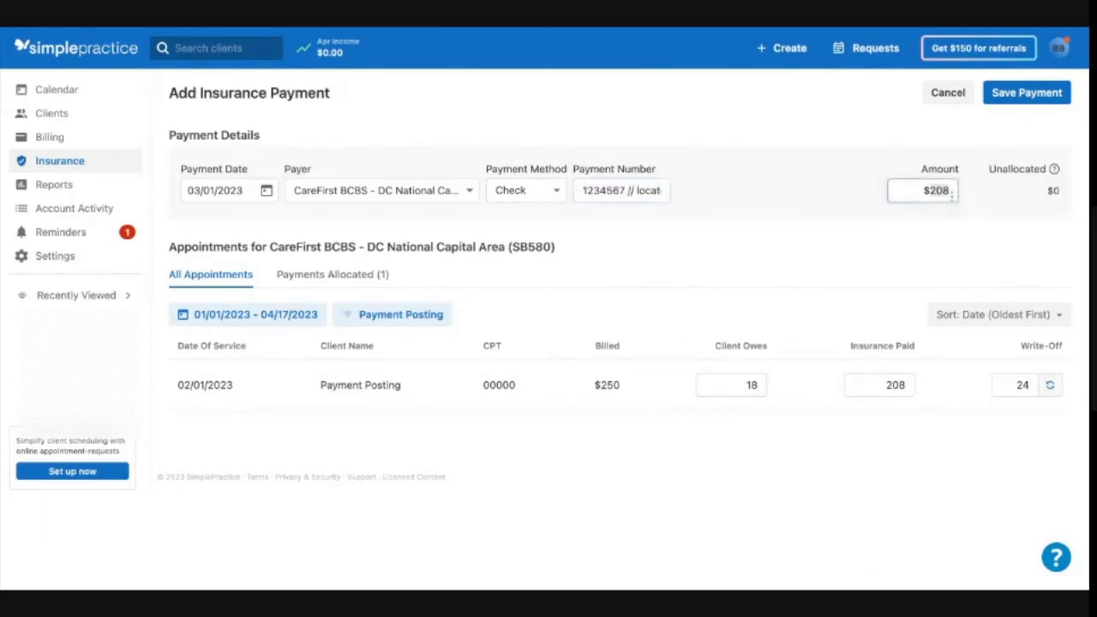
double_click(896, 385)
click(1025, 96)
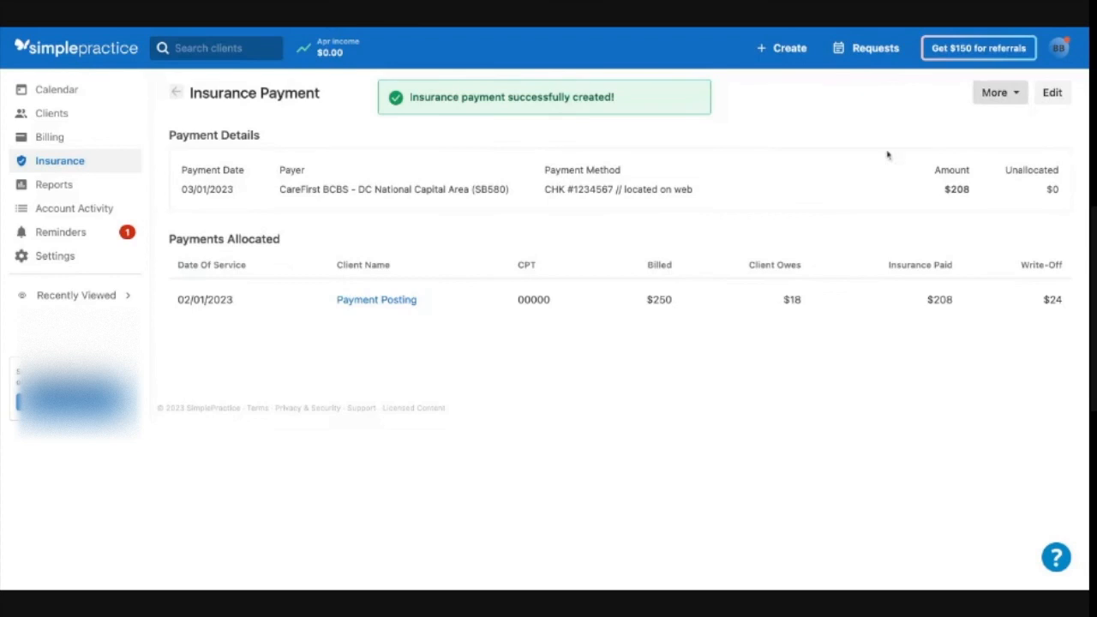